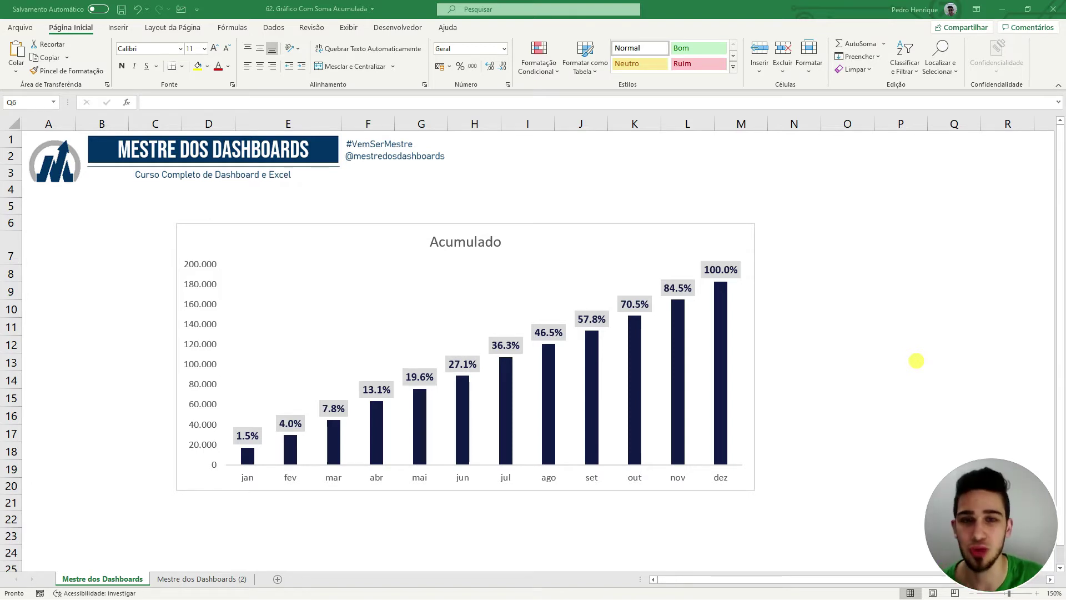
Open the sheet Mestre dos Dashboards (2) and examine its Mês and Quantidade de Atendimento columns
left_click(594, 218)
left_click(224, 580)
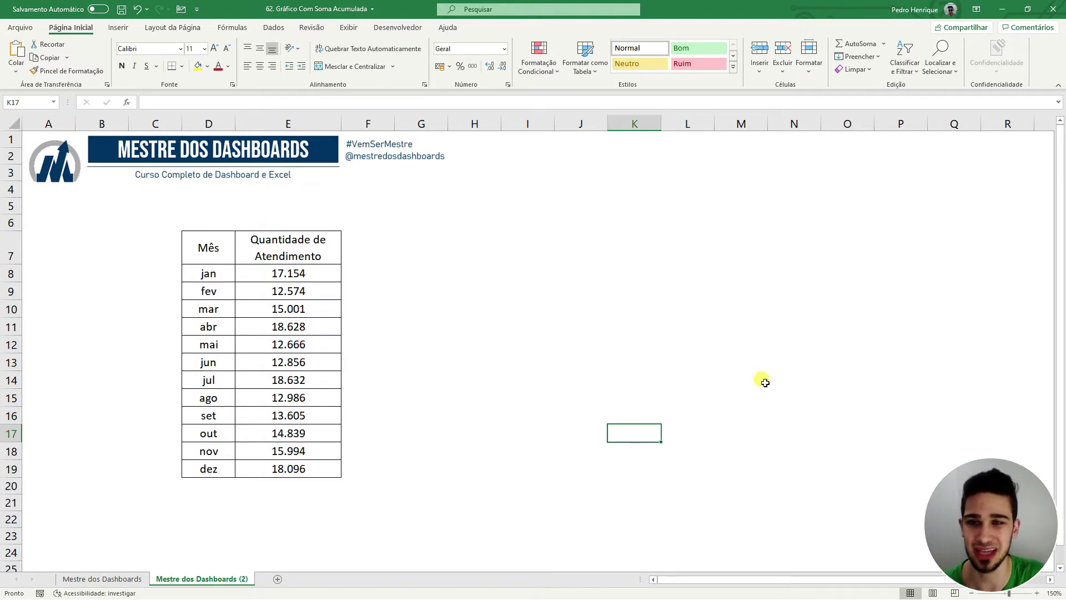
left_click_drag(212, 244, 208, 454)
left_click_drag(301, 257, 306, 469)
left_click(495, 383)
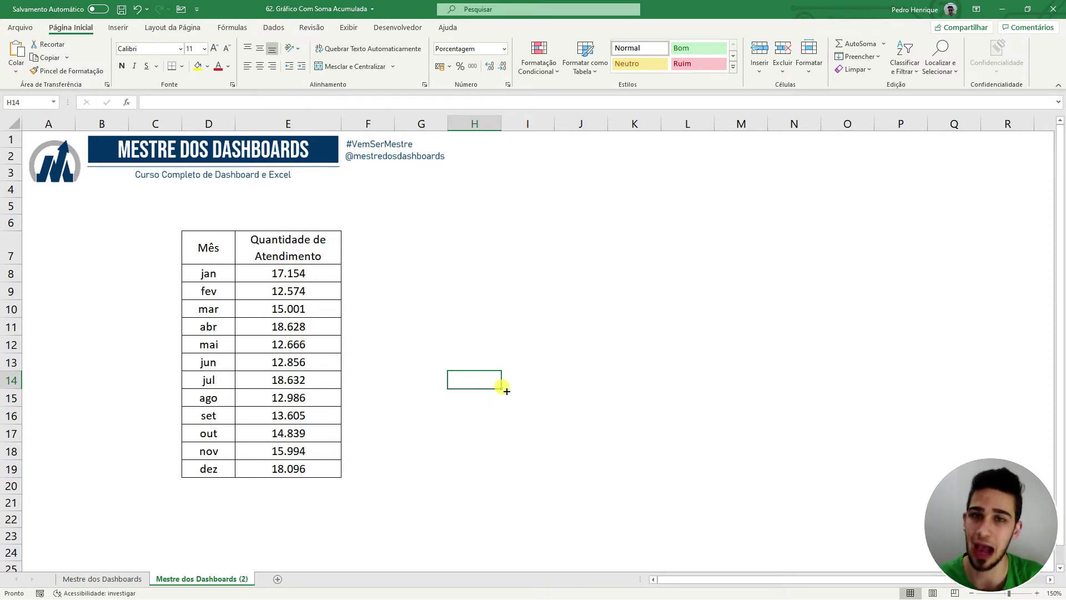
Insert a clustered column chart from the month and attendance data in D7:E19
left_click_drag(211, 258, 285, 469)
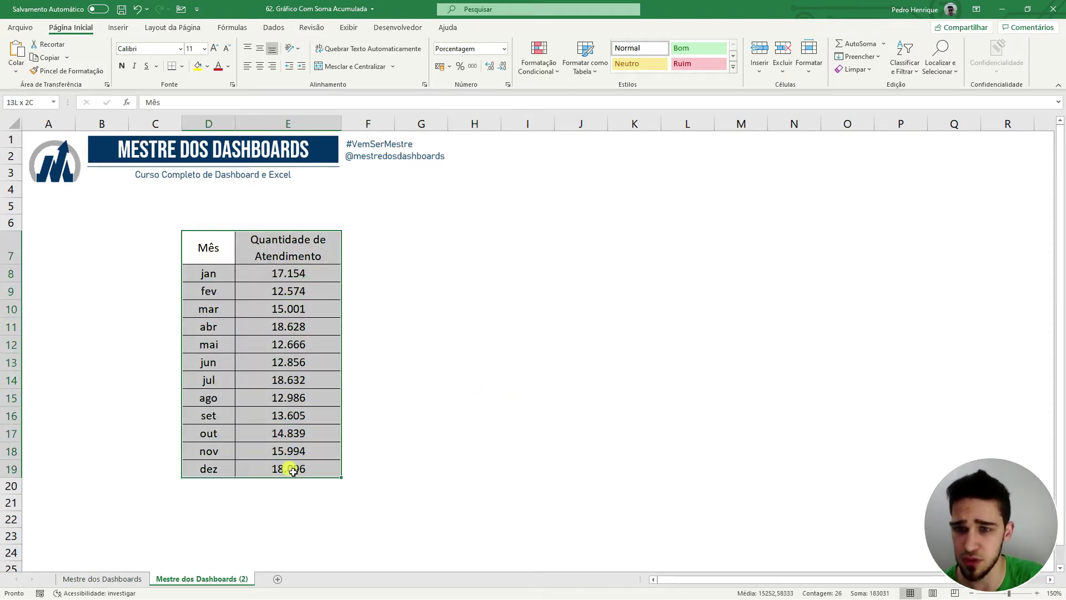
left_click(128, 30)
left_click(496, 45)
left_click(502, 99)
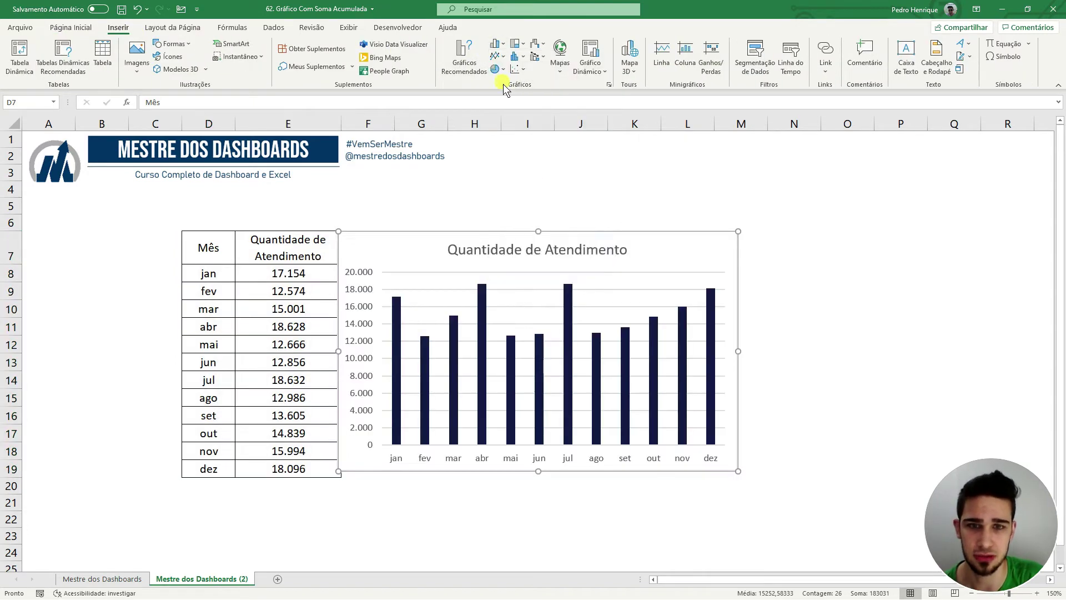
Make the Quantidade de Atendimento chart smaller and move it away from the table, over columns L to R beside rows 1 to 11
left_click_drag(738, 471, 782, 457)
left_click_drag(700, 237, 866, 160)
left_click(644, 432)
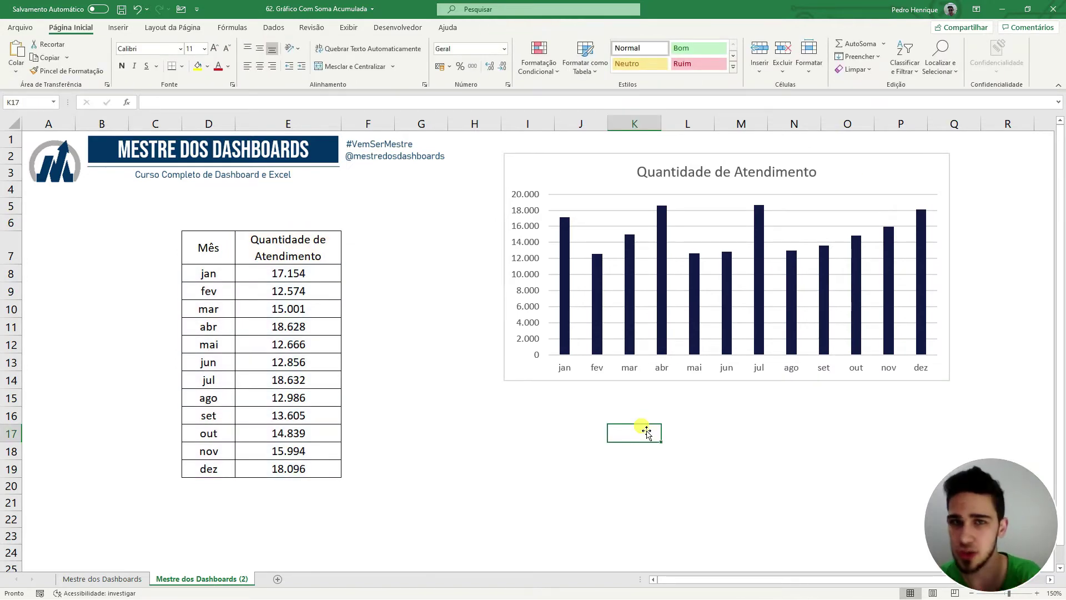
left_click(760, 383)
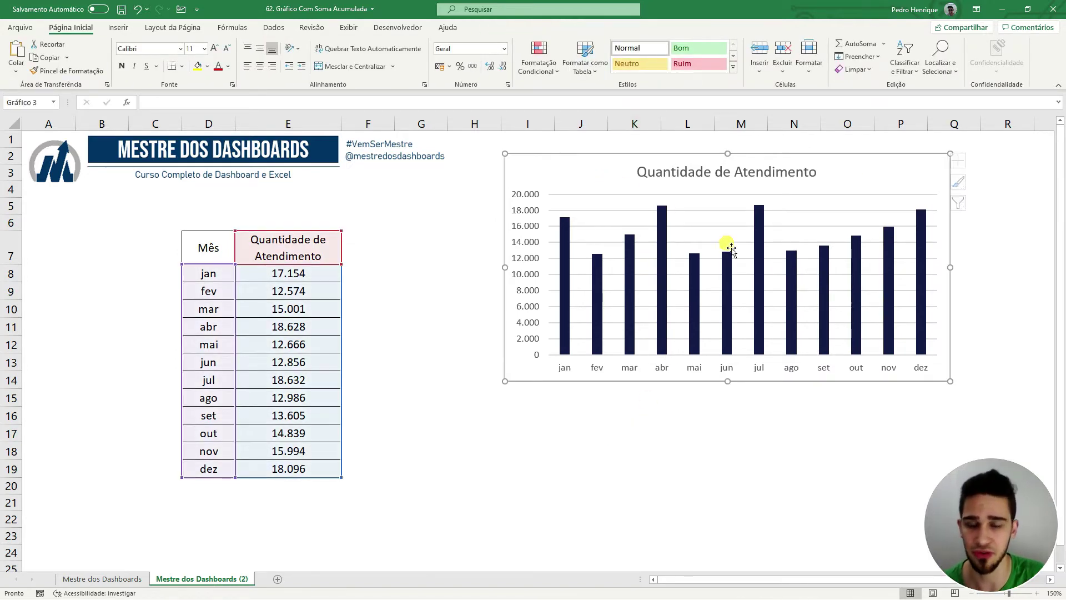
left_click_drag(727, 381, 727, 351)
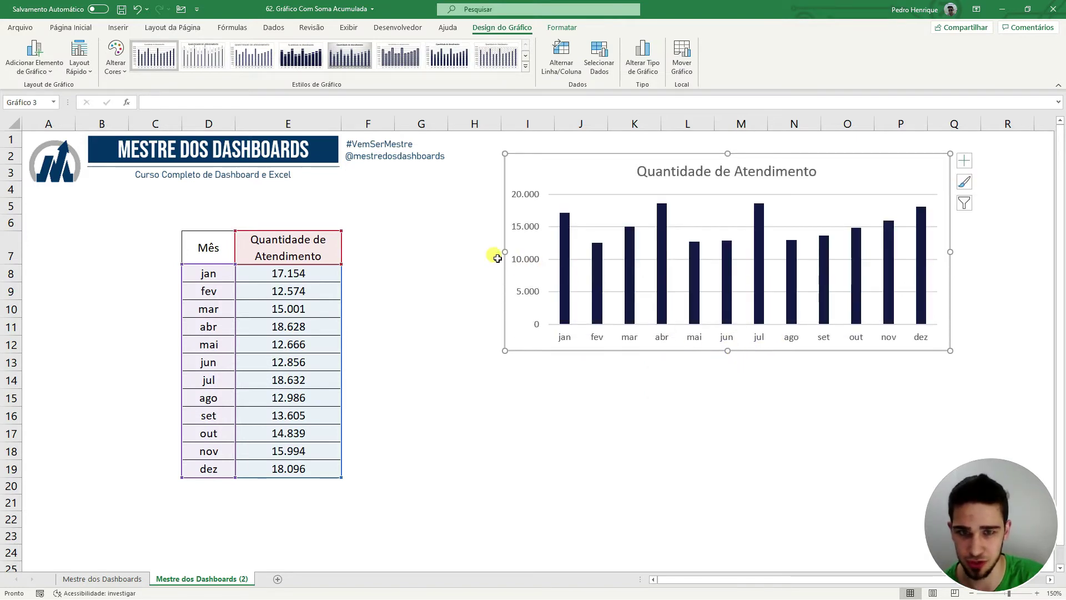
left_click_drag(551, 260, 573, 255)
left_click_drag(820, 170, 944, 139)
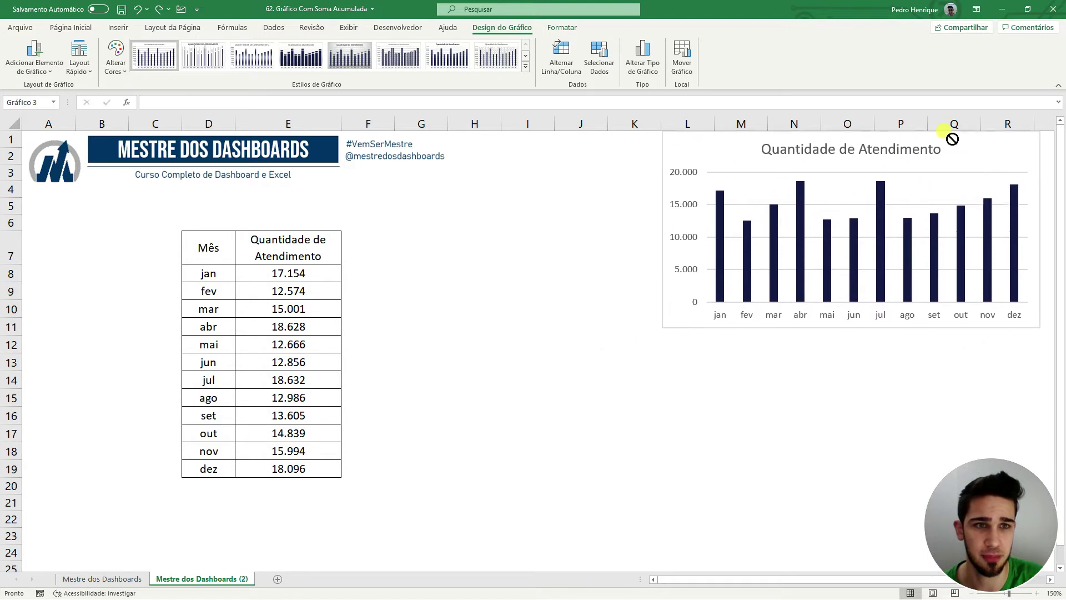
left_click(599, 294)
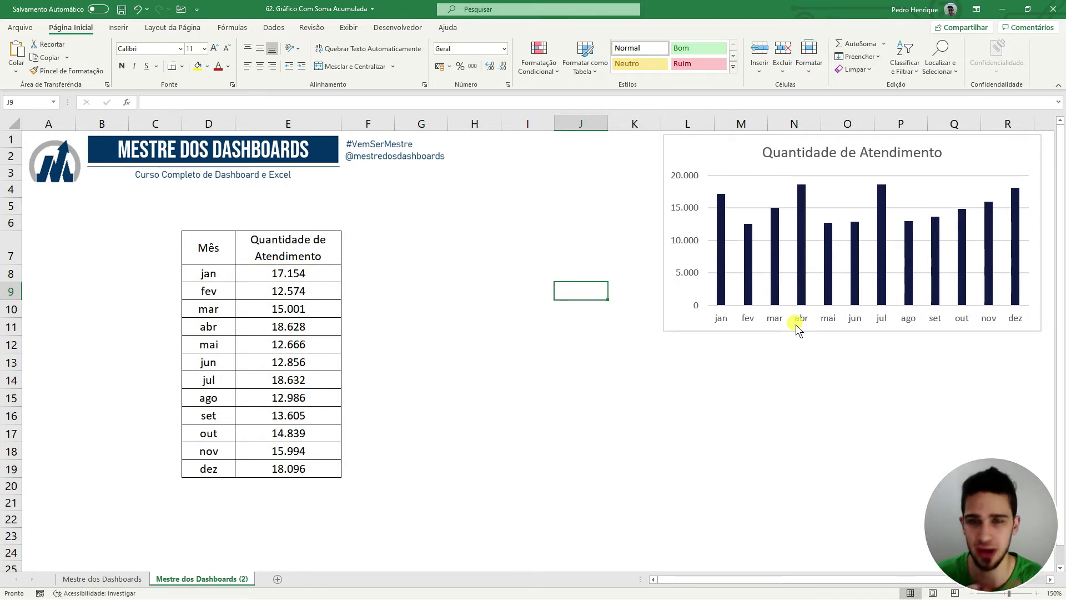
Enter the header Acumulado in cell F7, next to Quantidade de Atendimento
left_click(372, 252)
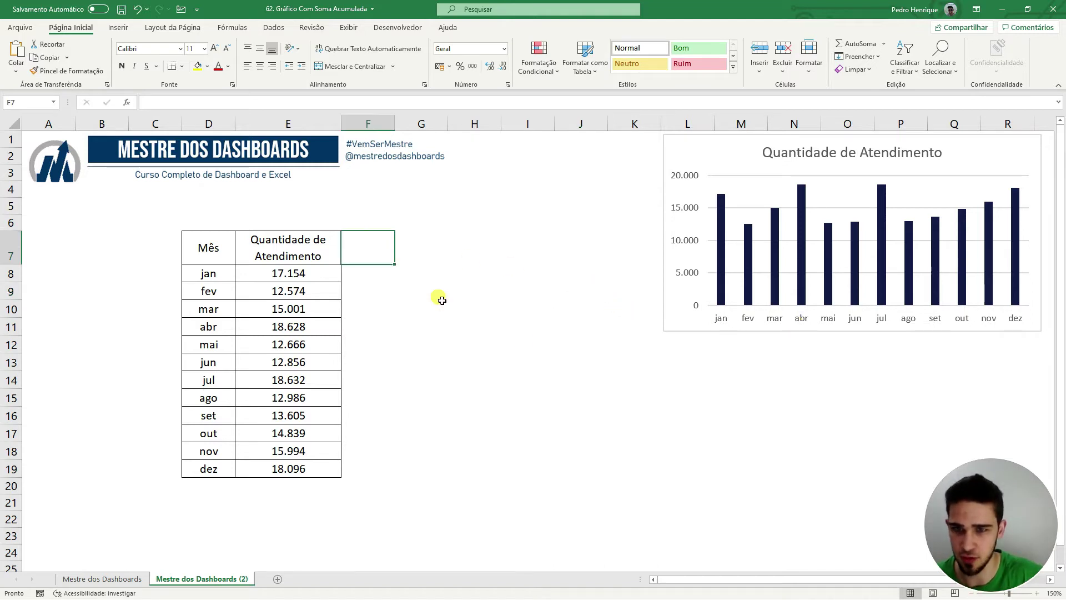
type("Acumulado")
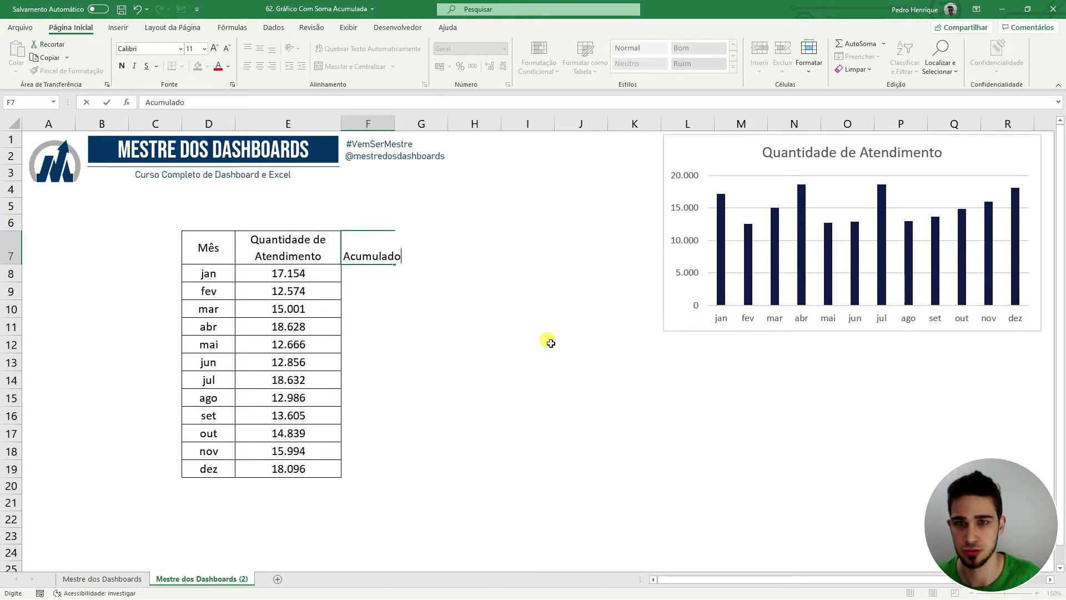
key("Return")
Copy the formatting of E7:E19 onto the Acumulado column, F7:F19
left_click_drag(309, 261, 315, 470)
left_click(55, 70)
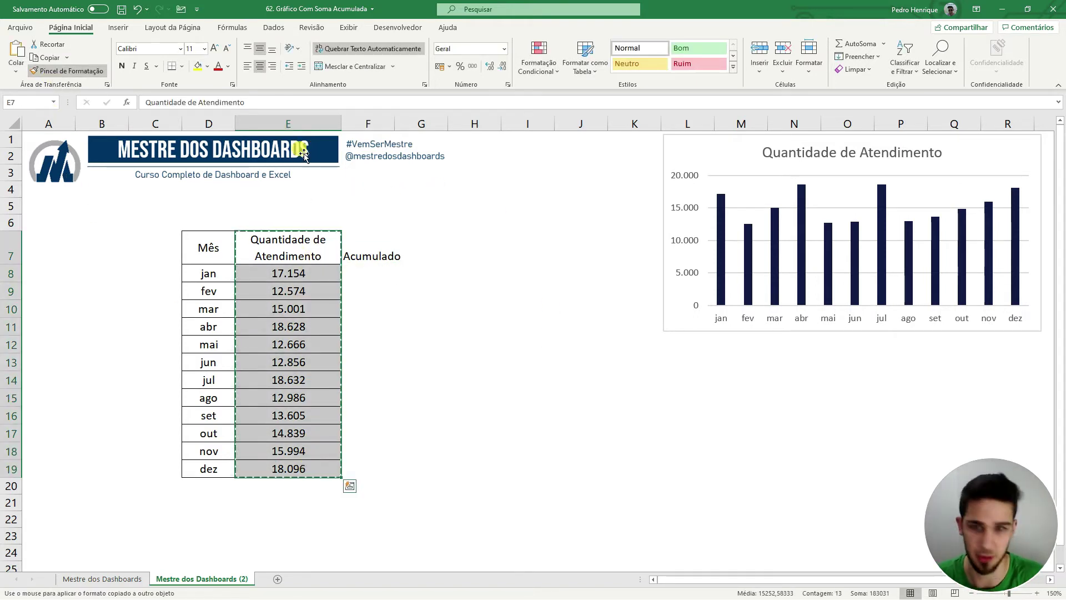
left_click(367, 250)
left_click(369, 222)
Widen column F so the Acumulado header fits and shift the chart slightly back towards the table
left_click_drag(394, 124, 421, 127)
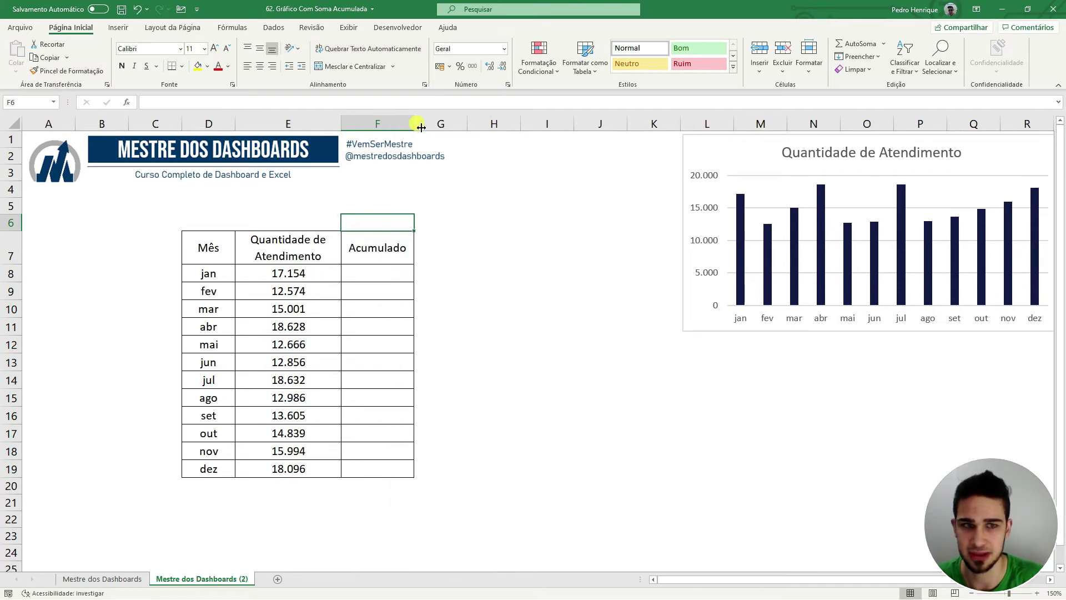
left_click_drag(719, 140, 711, 142)
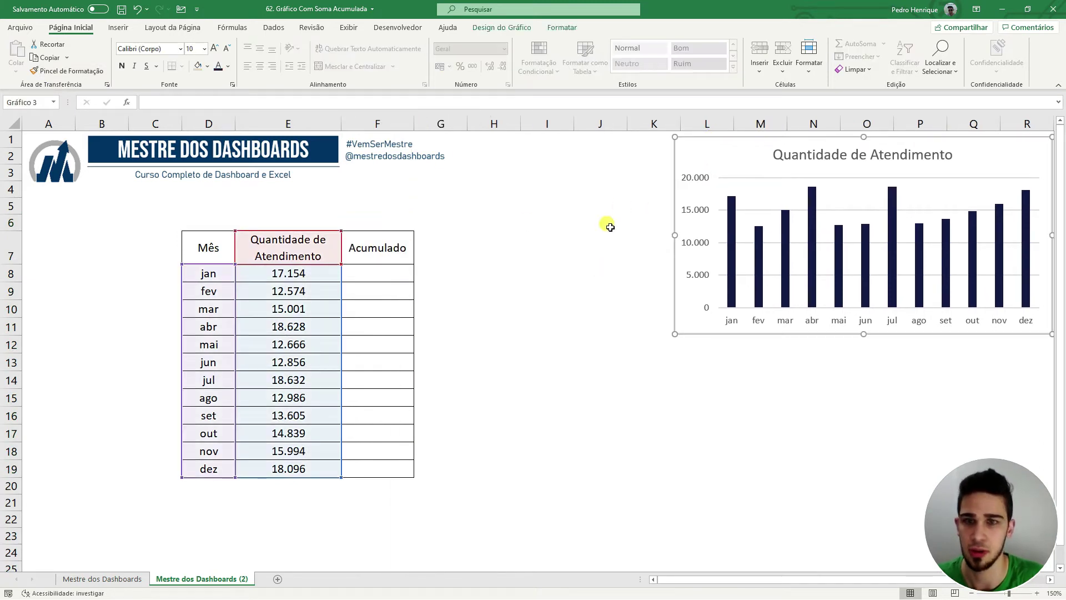
left_click(515, 276)
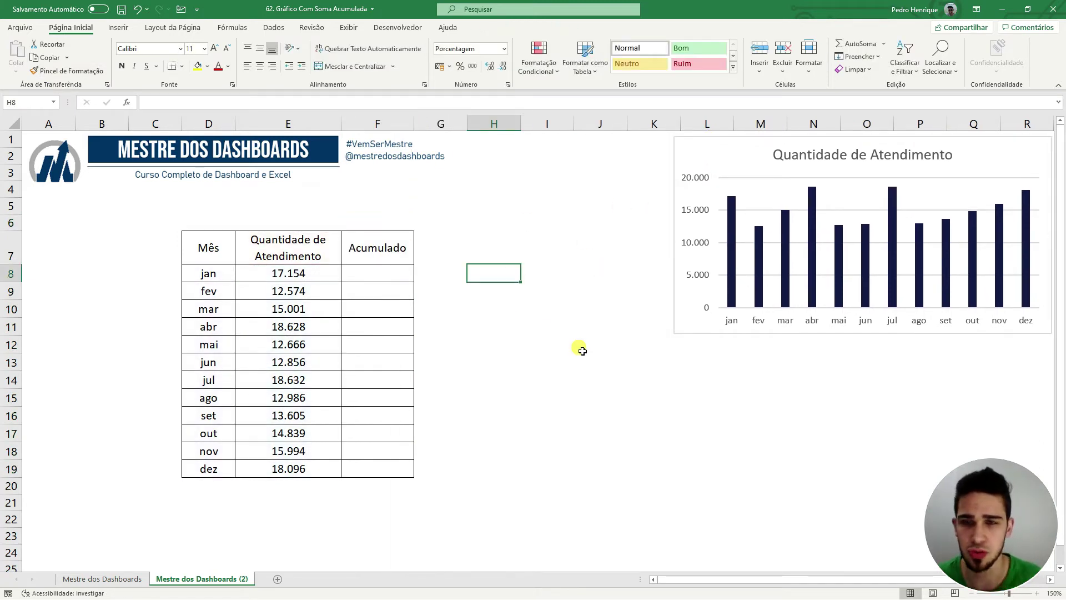
Enter the formula =E8 in F8 as the January accumulated value
left_click(405, 273)
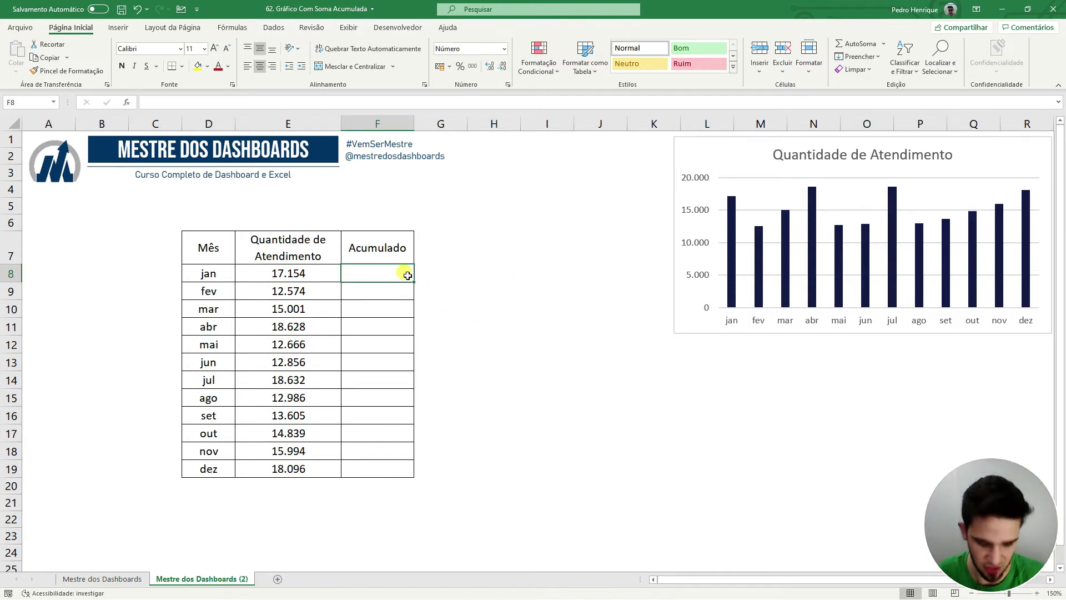
type("=")
left_click(303, 274)
key("Return")
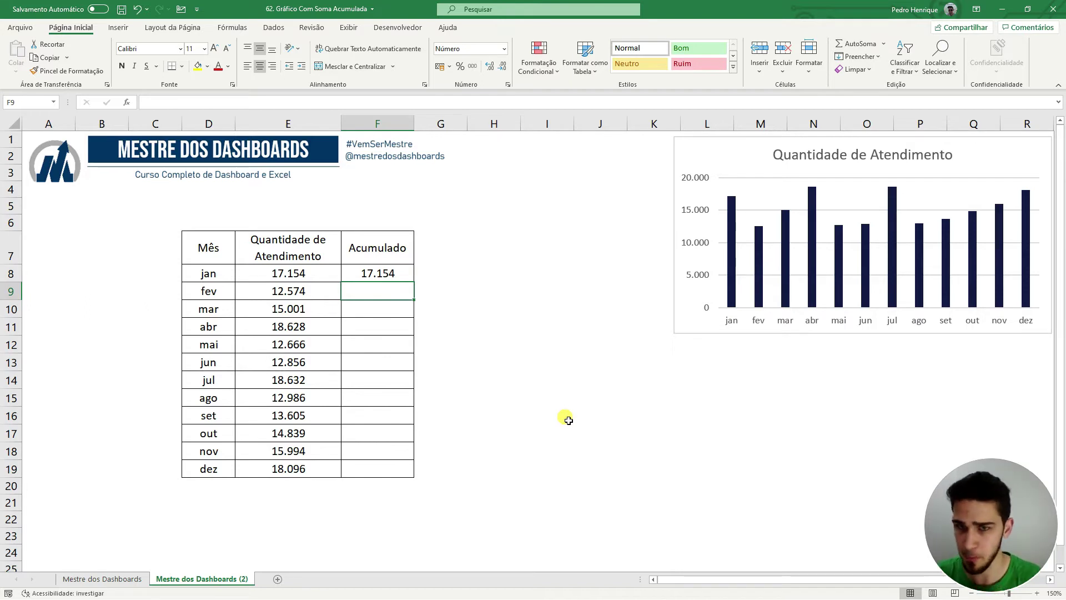
Enter the running-total formula =F8+E9 in F9 and fill it down to F10
type("=")
left_click(382, 275)
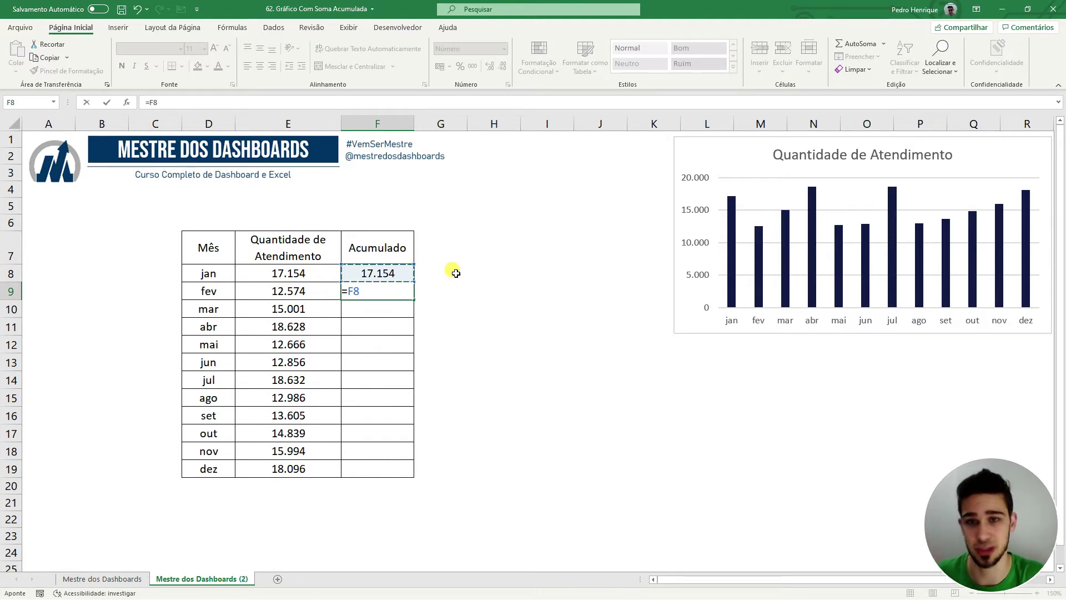
left_click(295, 273)
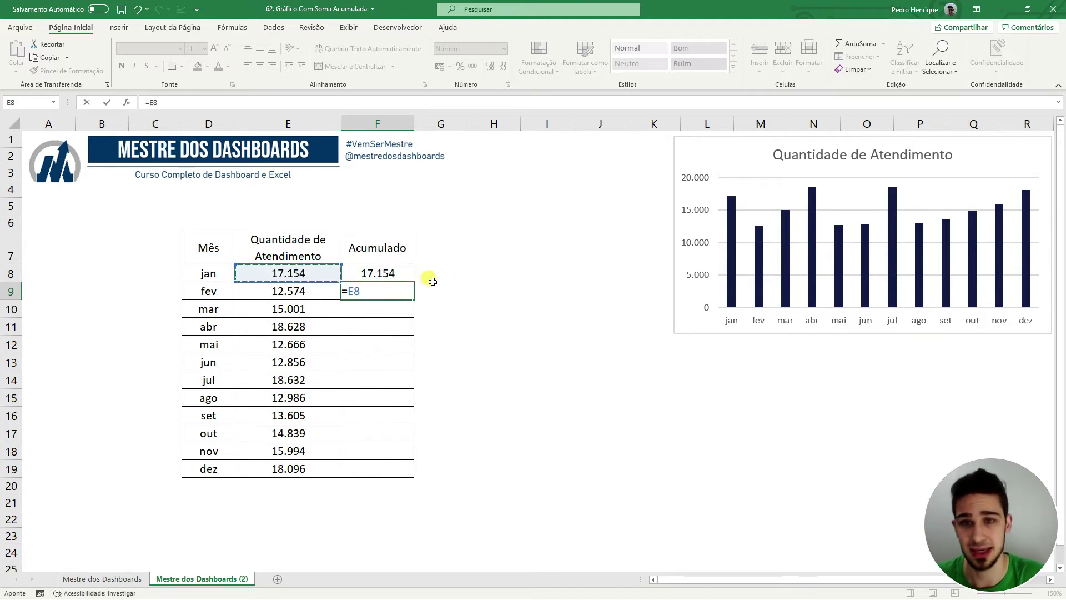
left_click(408, 273)
type("+")
left_click(303, 293)
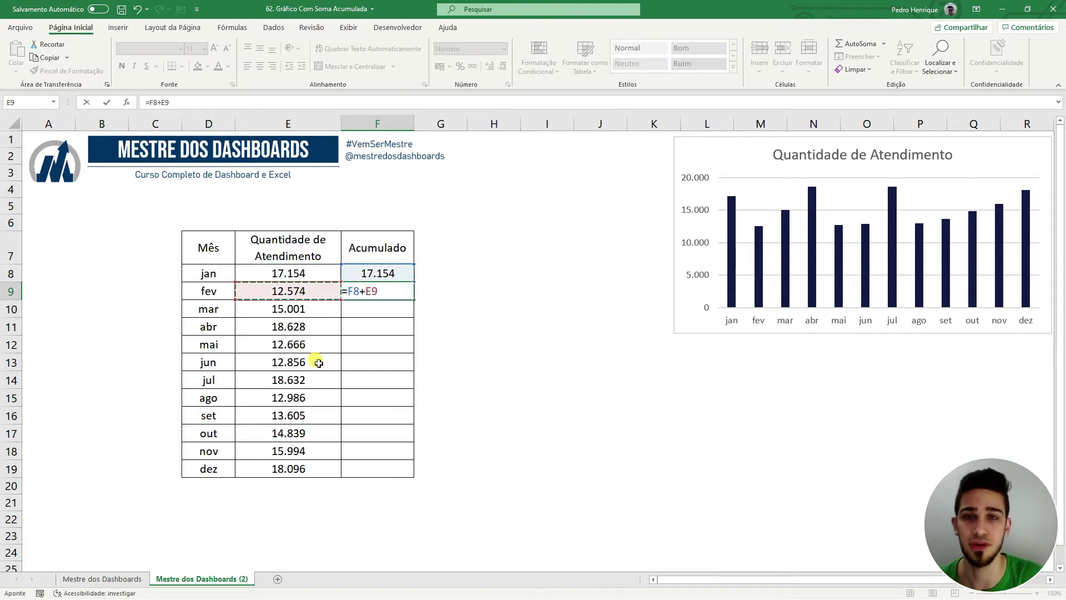
key("Return")
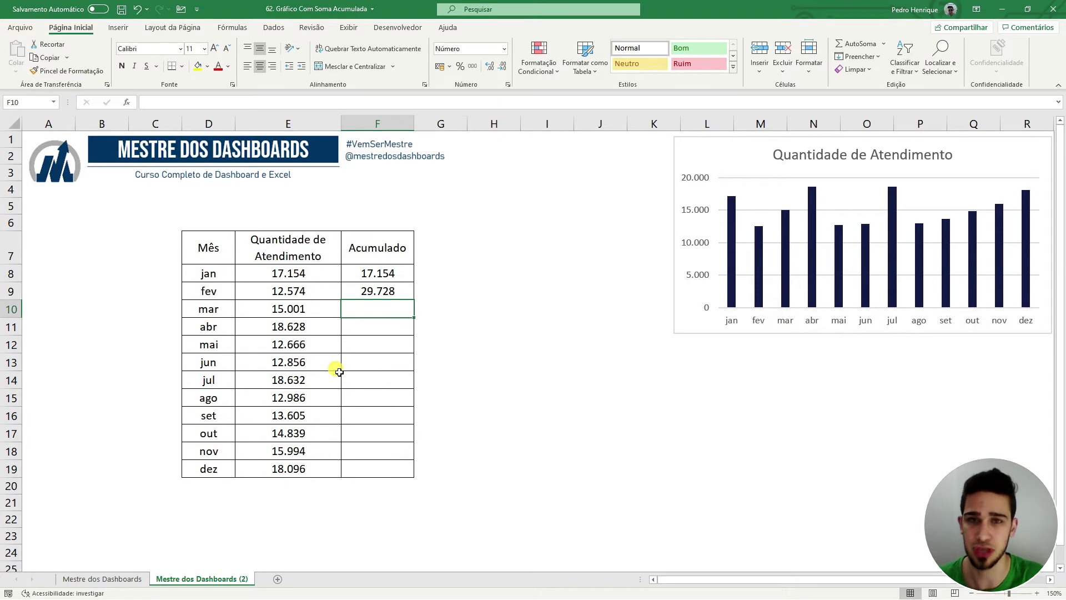
left_click(378, 294)
left_click_drag(414, 299, 417, 316)
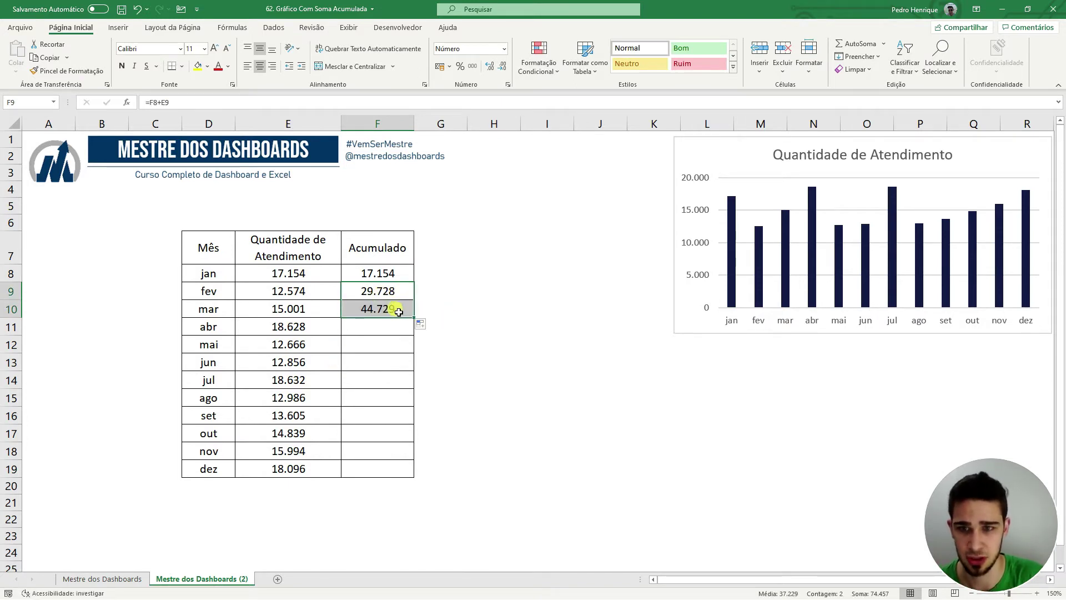
Examine the formulas in F10, F9 and F8 to check which cells the running total references
double_click(398, 311)
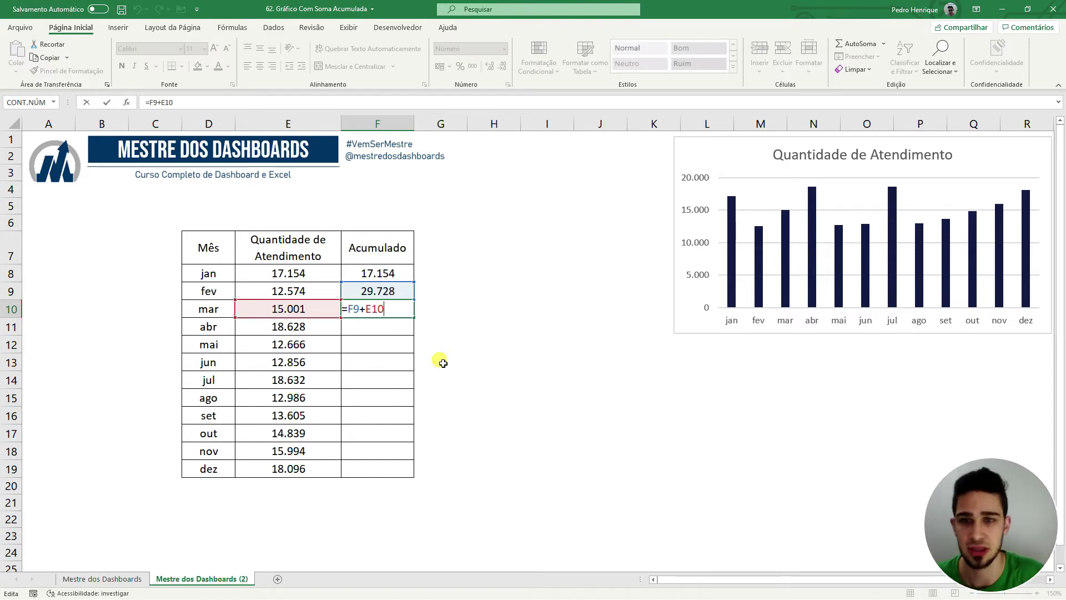
key("Return")
double_click(407, 290)
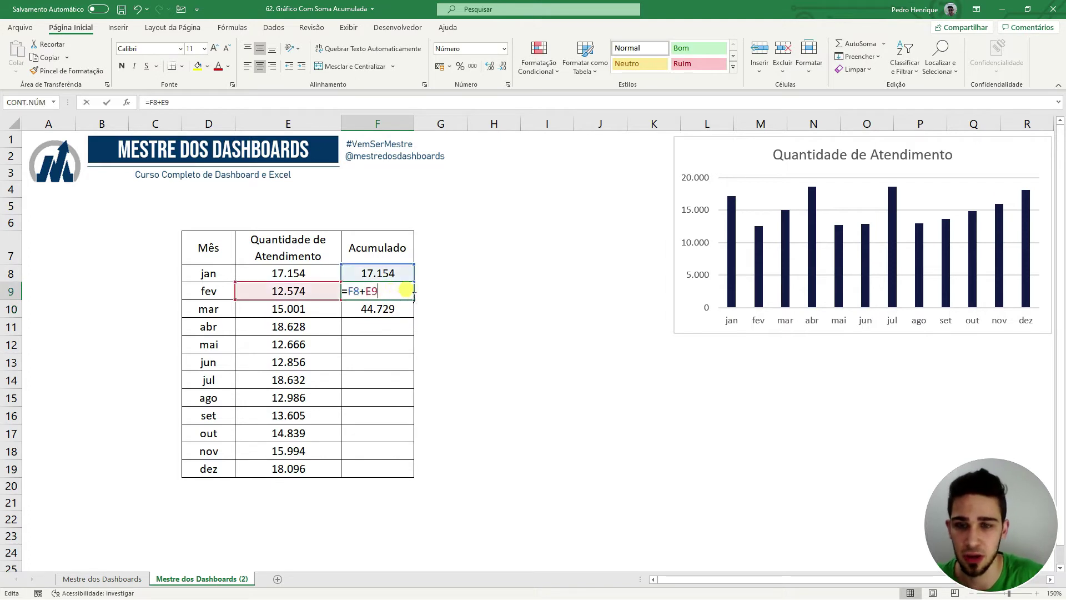
key("Return")
double_click(390, 274)
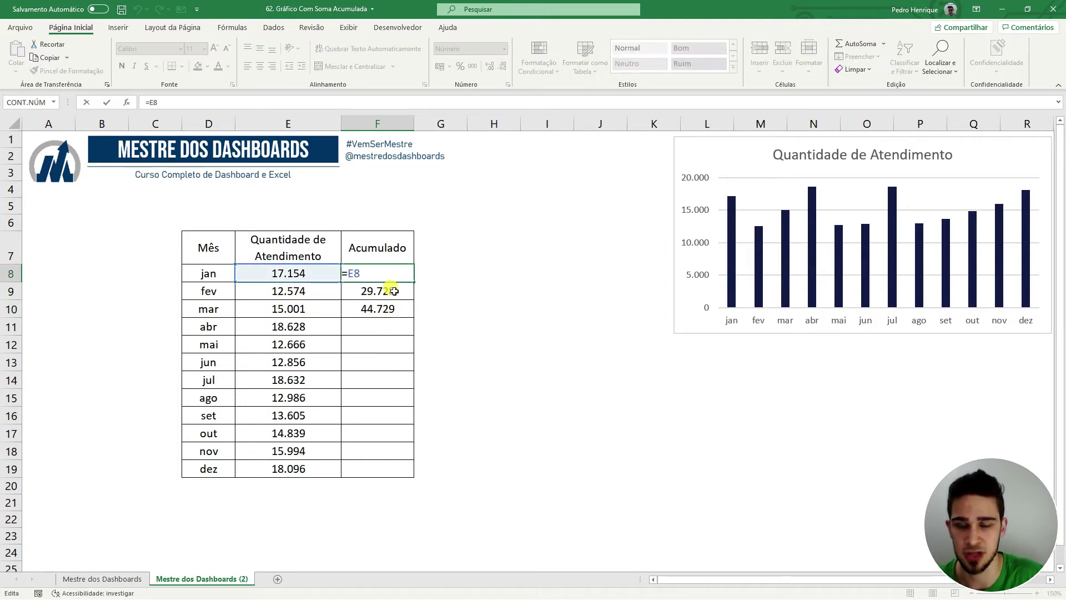
key("Return")
double_click(393, 291)
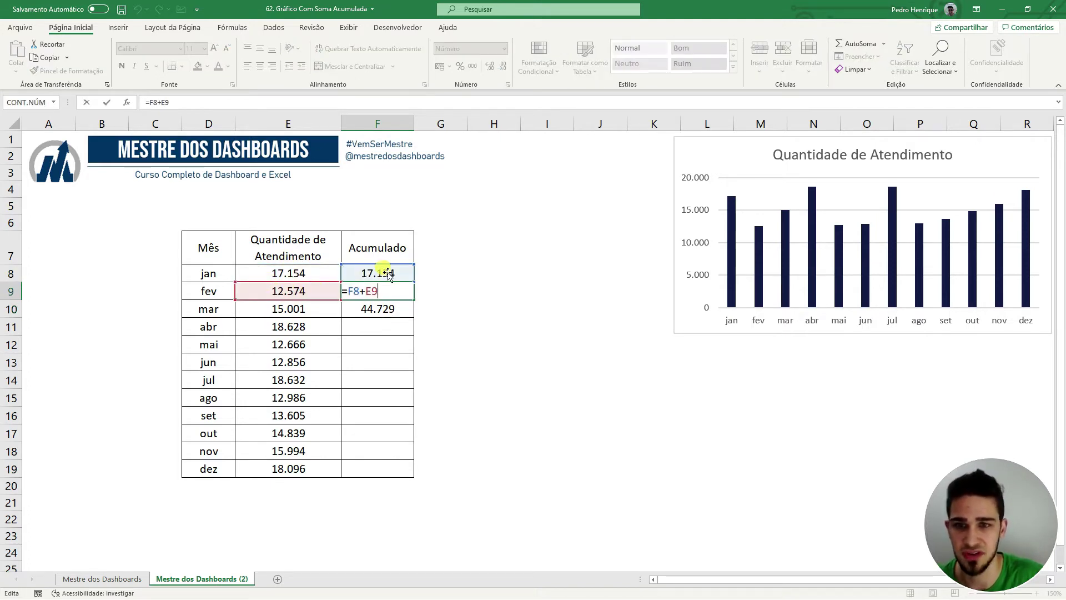
key("Return")
Fill the running-total formula down from F10 through December in F19
left_click_drag(416, 318, 511, 475)
left_click(552, 455)
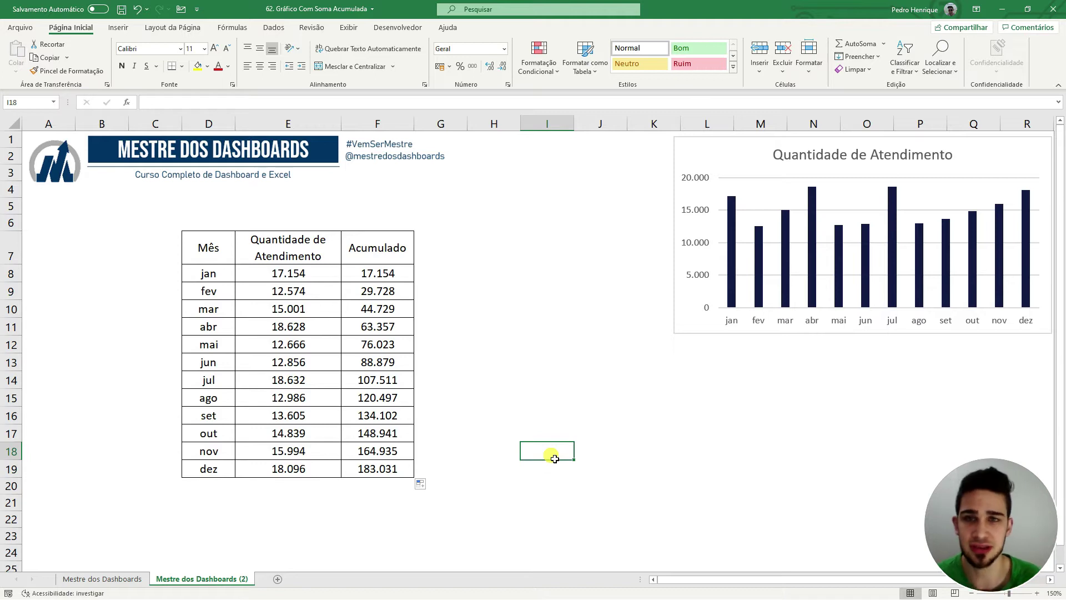
Enter =SOMA(E8:E19) in E20 to total the Quantidade de Atendimento column
left_click(300, 485)
type("=soma")
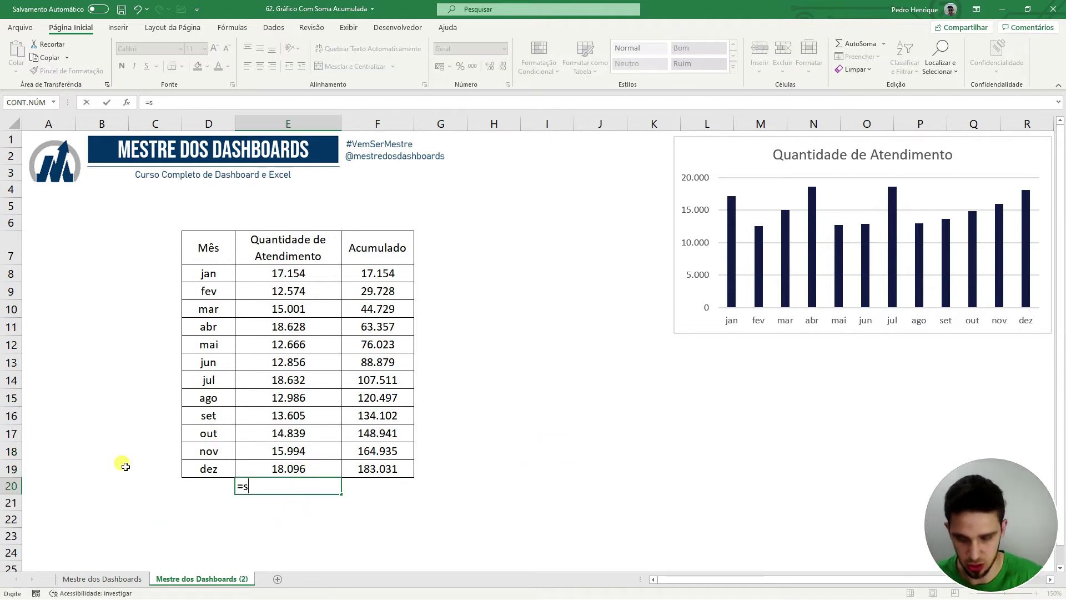
key("Tab")
left_click_drag(314, 274, 309, 469)
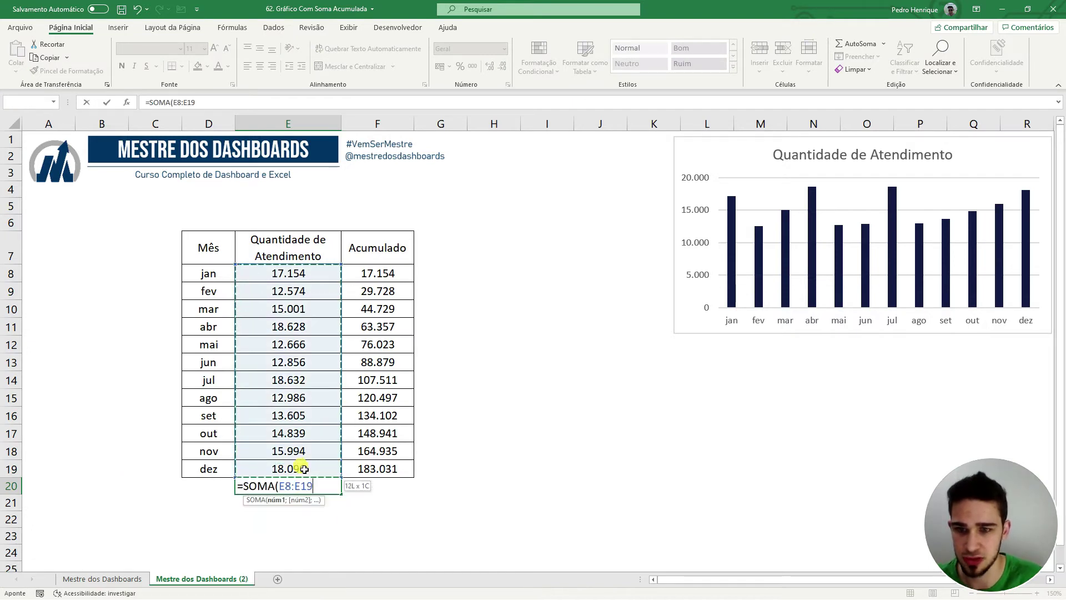
key("Tab")
Format the total in E20 with a dark blue fill and white, bold, centred text
left_click(291, 485)
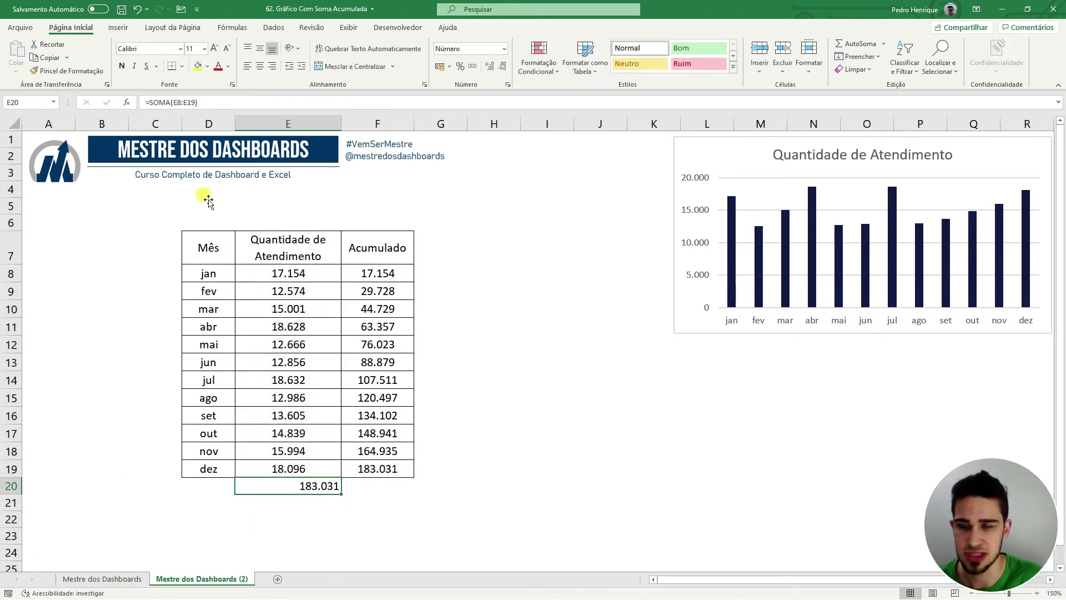
left_click(207, 66)
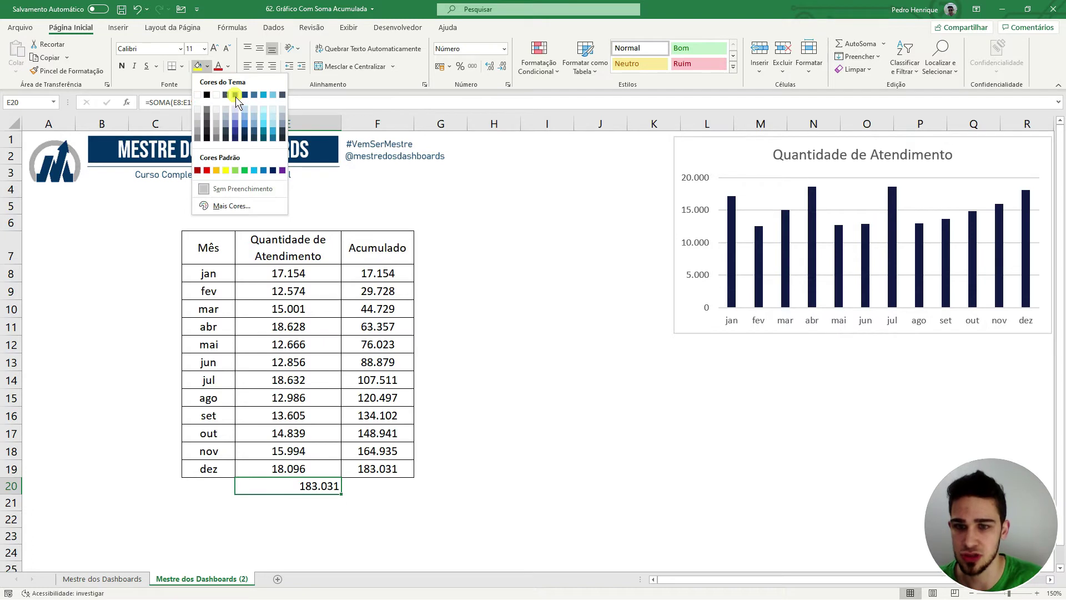
left_click(236, 97)
left_click(229, 66)
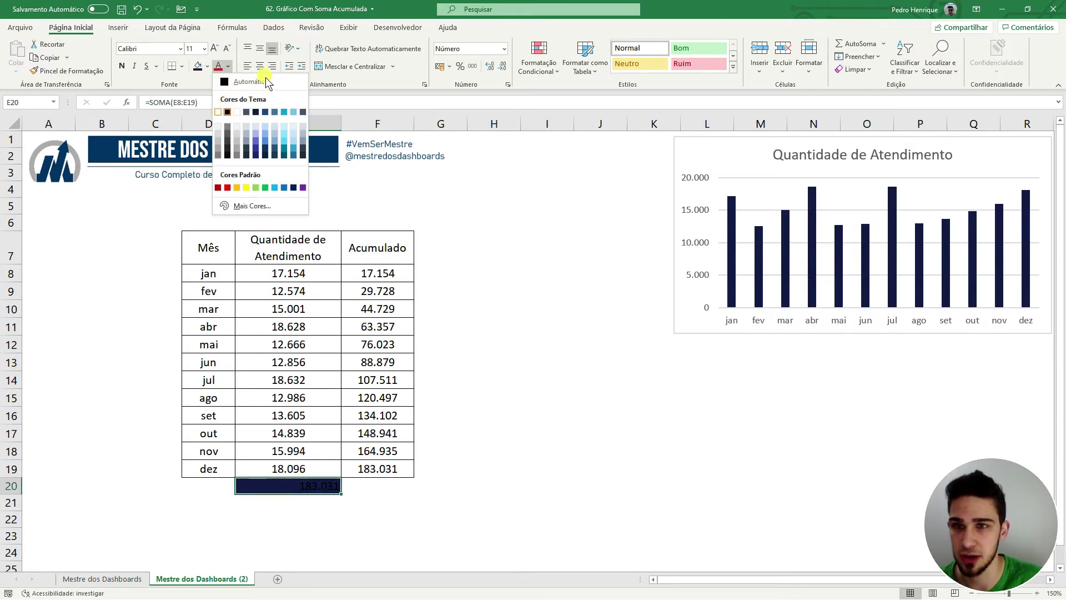
left_click(222, 98)
left_click(261, 68)
left_click(122, 67)
left_click(547, 380)
Copy the formatting of the total in E20 onto the December accumulated value in F19
left_click(391, 467)
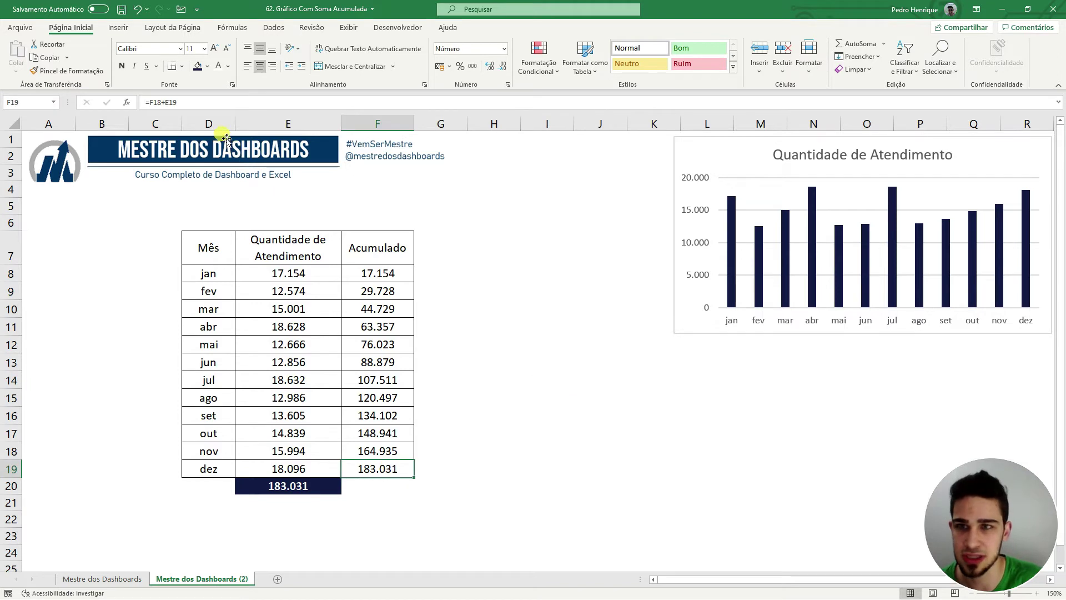
left_click(315, 486)
left_click(66, 71)
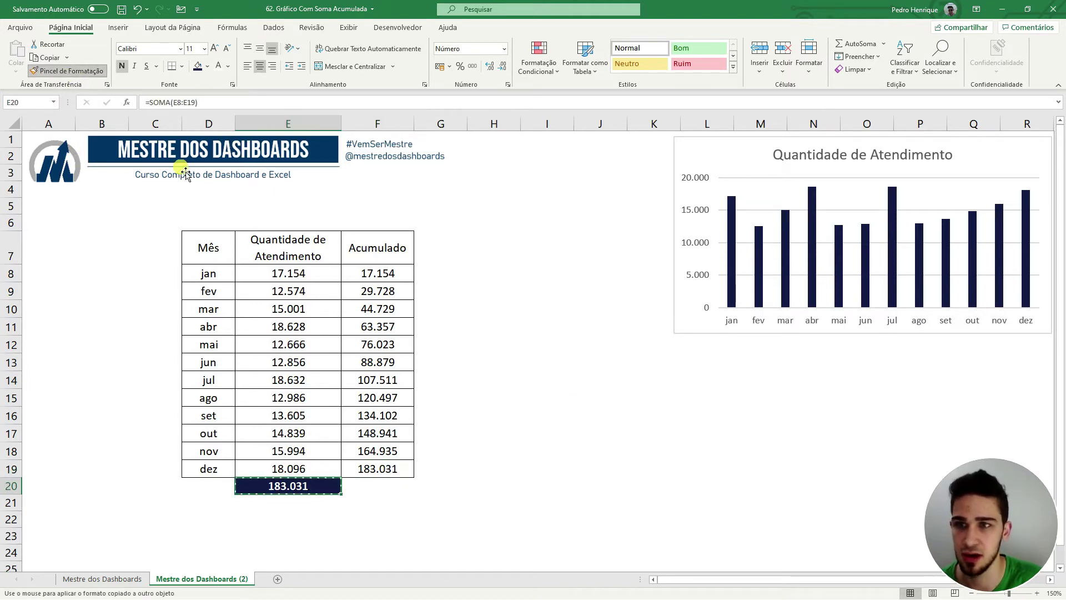
left_click(394, 467)
left_click(500, 452)
Apply the copied total formatting to F19 and check December's row against the total in E20
left_click(369, 474)
left_click_drag(224, 472, 366, 473)
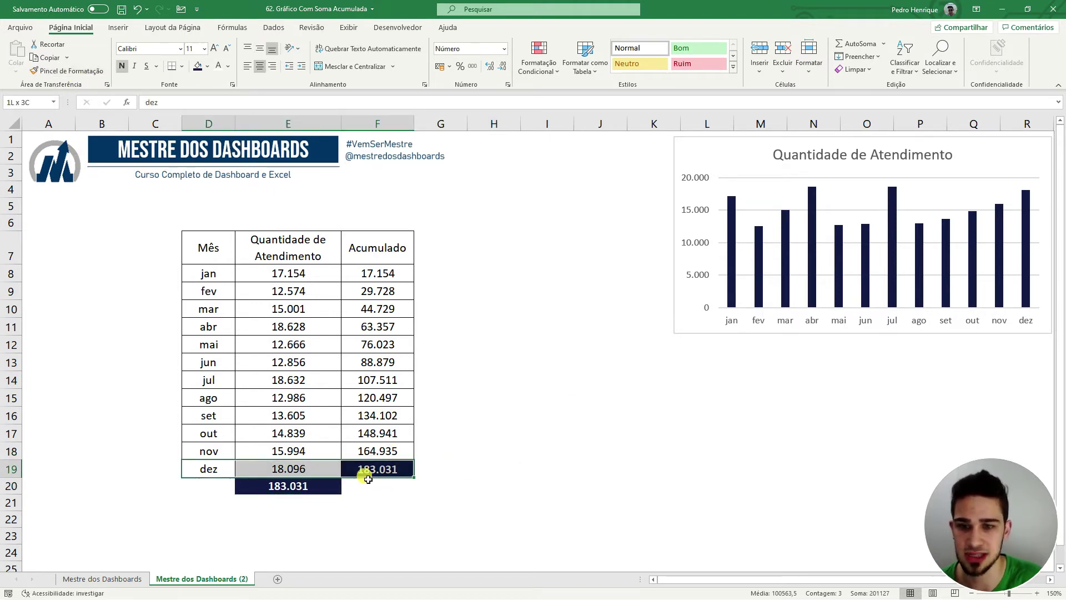
left_click(306, 488)
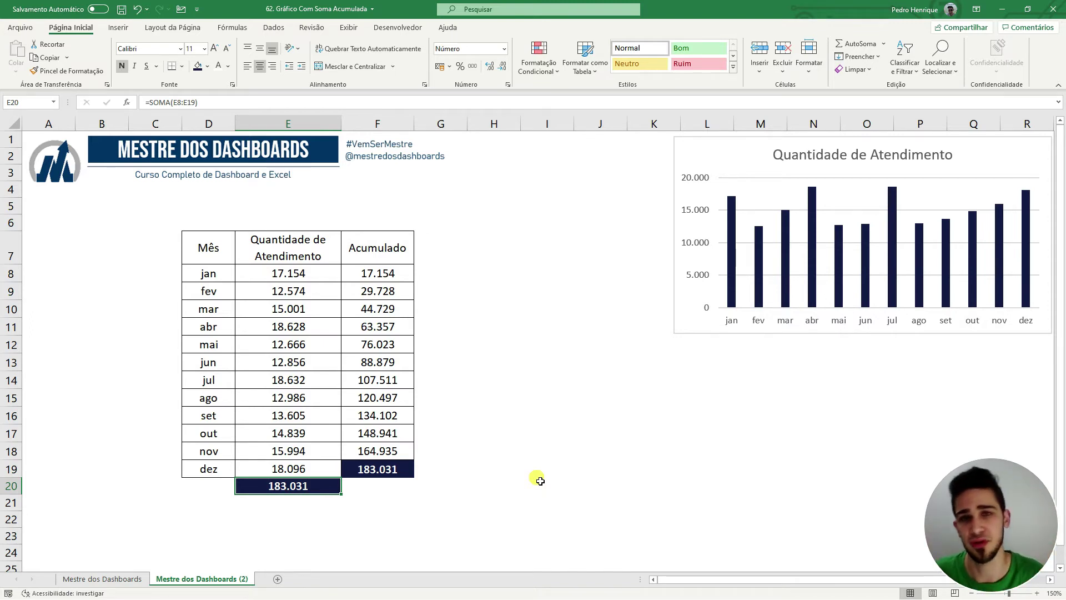
Insert a 2D clustered column chart from the Mês and Acumulado columns, D7:D19 and F7:F19, and place it beside the table
left_click_drag(210, 244, 228, 471)
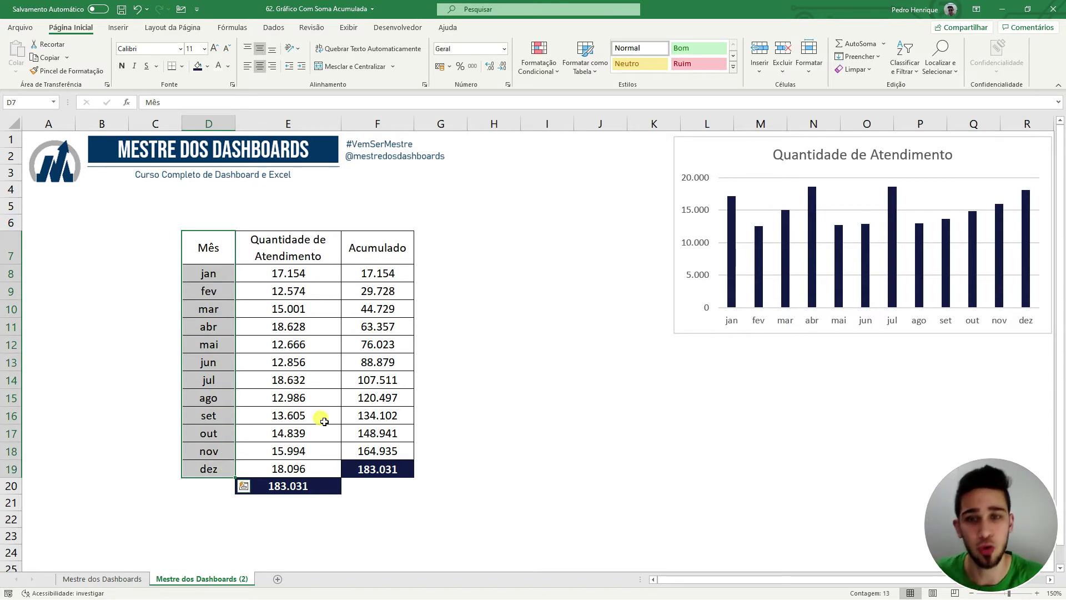
left_click_drag(381, 245, 403, 468, "ctrl")
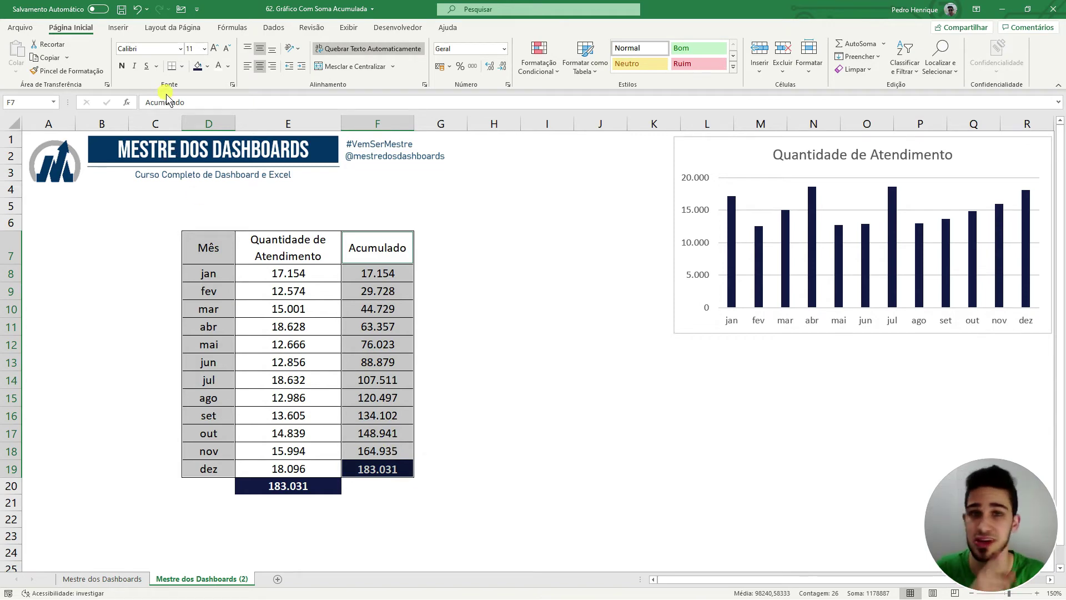
left_click(118, 28)
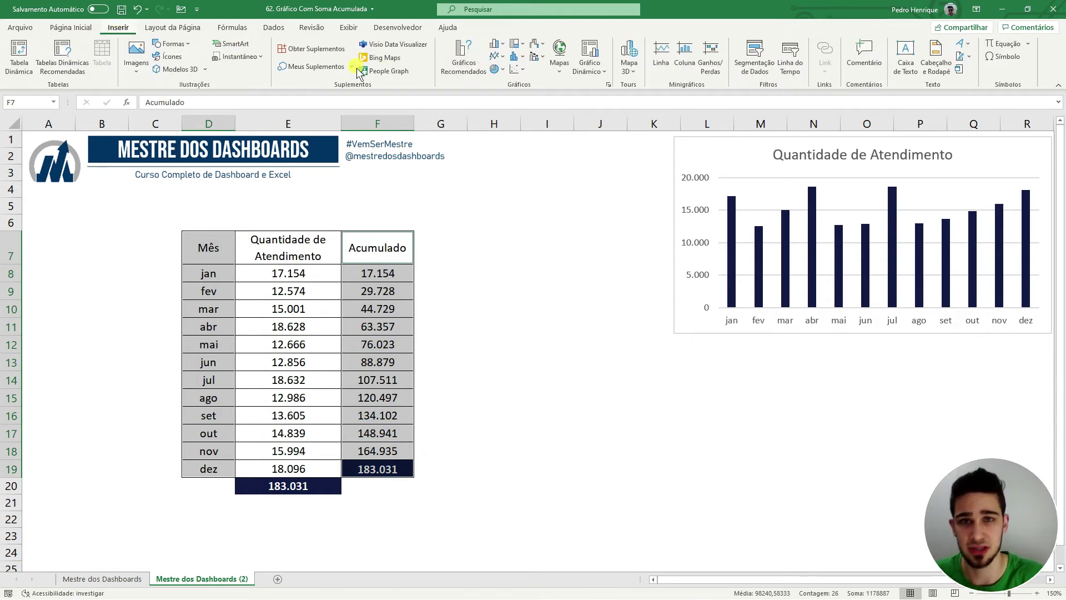
left_click(494, 43)
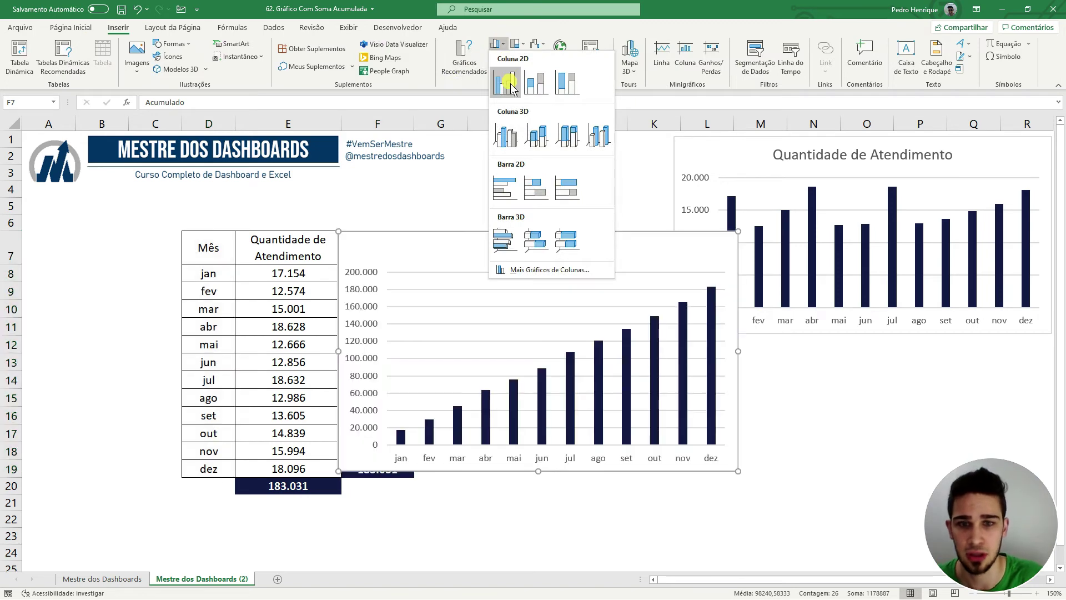
left_click(507, 83)
left_click_drag(479, 245, 647, 257)
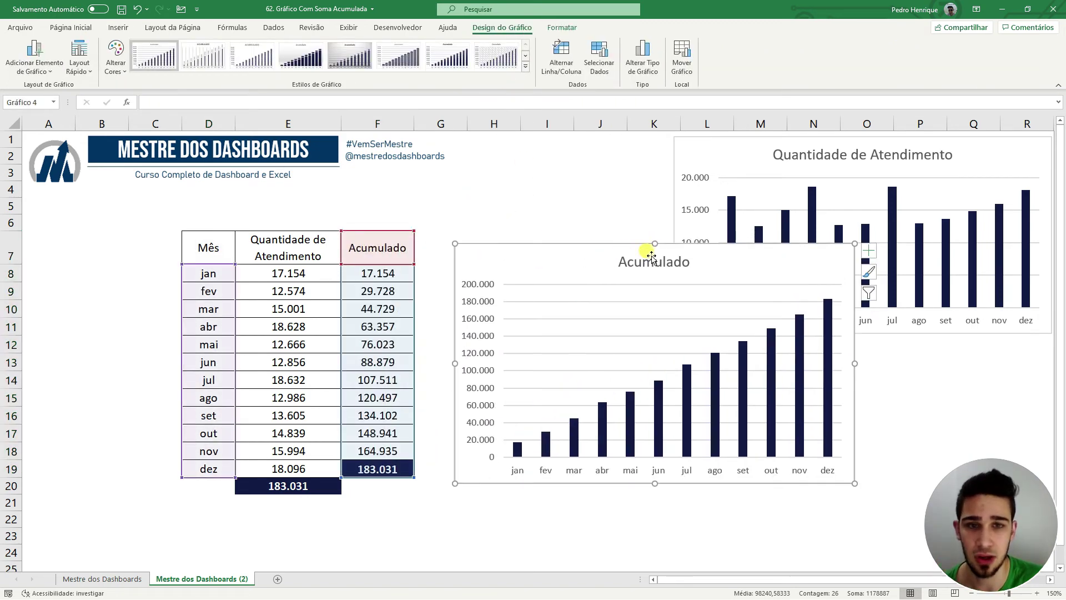
Reduce the height of the Quantidade de Atendimento chart and stack it above the Acumulado chart for comparison
left_click(694, 145)
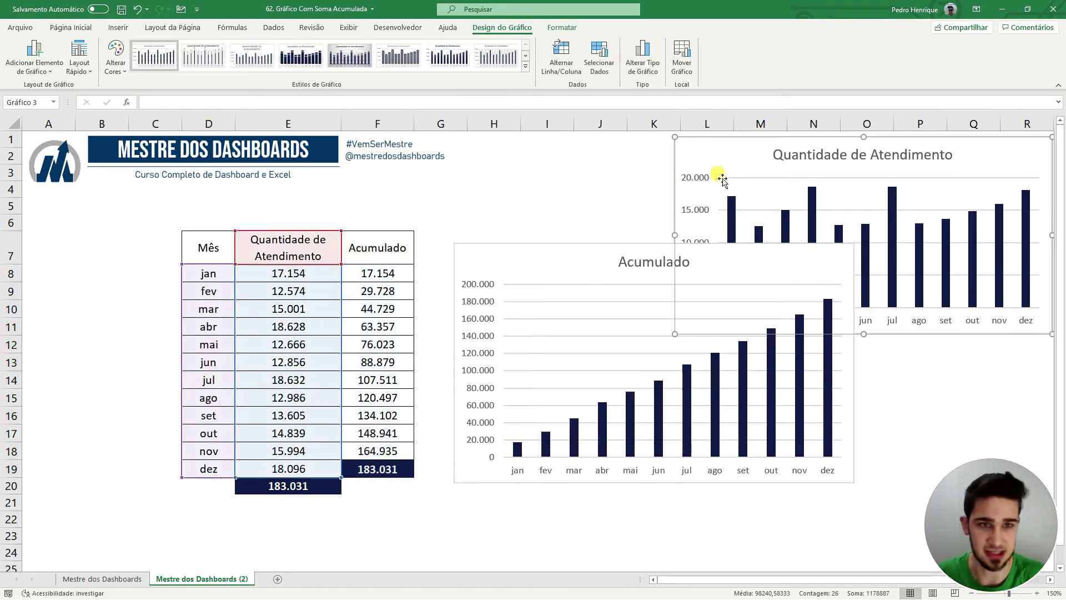
left_click(578, 316)
left_click_drag(578, 317, 590, 393)
left_click(724, 165)
left_click_drag(865, 333, 864, 286)
left_click_drag(701, 289, 496, 320)
left_click_drag(658, 168, 657, 143)
left_click(871, 221)
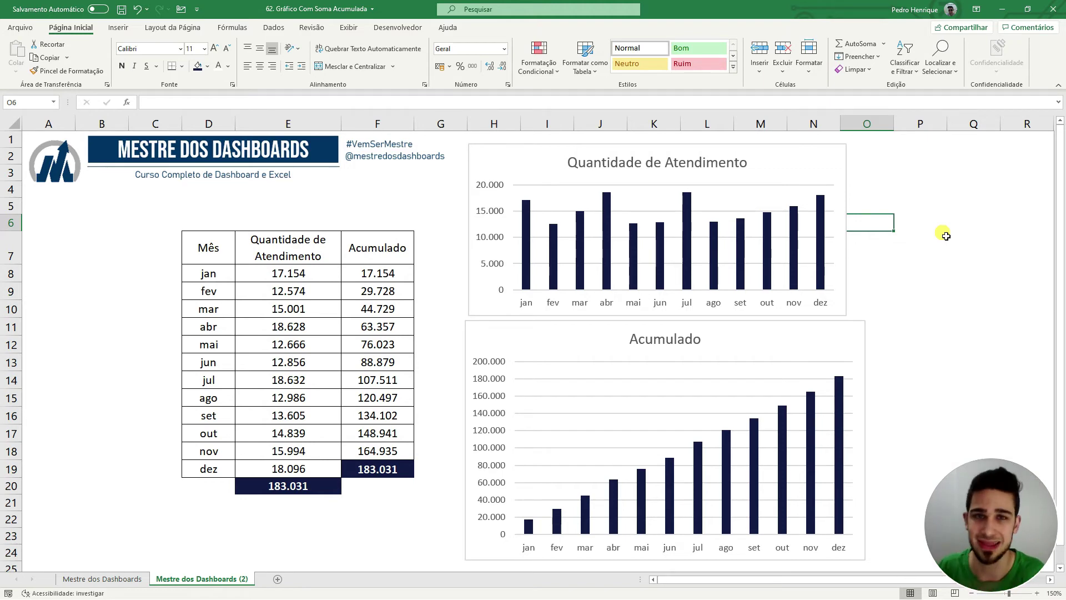
Delete the Quantidade de Atendimento chart, and move the Acumulado chart up beside the table and widen it to about eight columns
left_click(786, 171)
key("Delete")
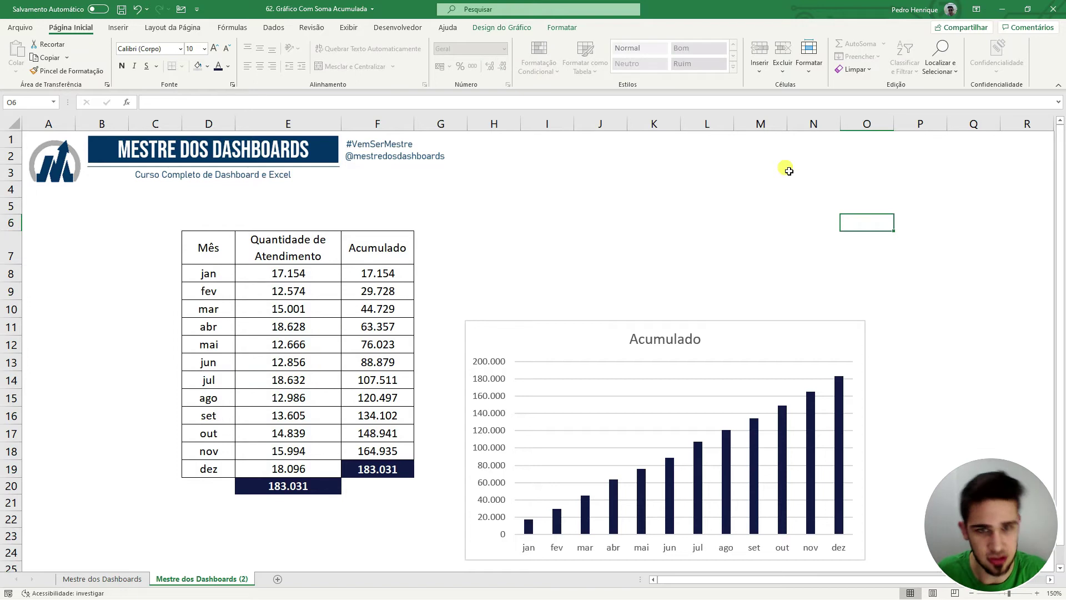
left_click(714, 333)
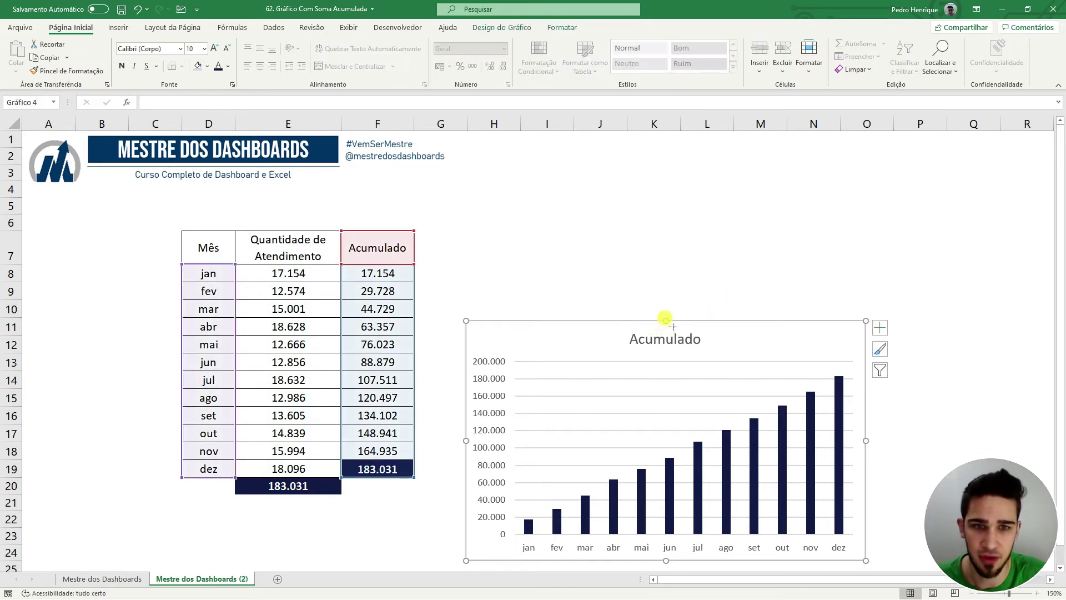
left_click_drag(692, 318, 661, 231)
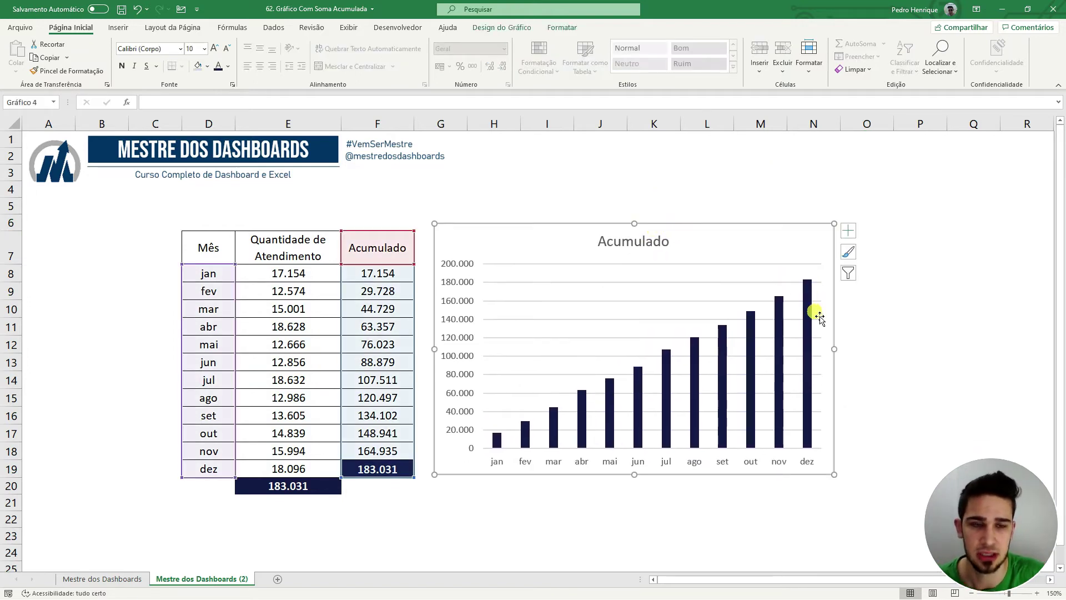
left_click_drag(841, 354, 899, 353)
left_click_drag(711, 235, 767, 232)
left_click(774, 188)
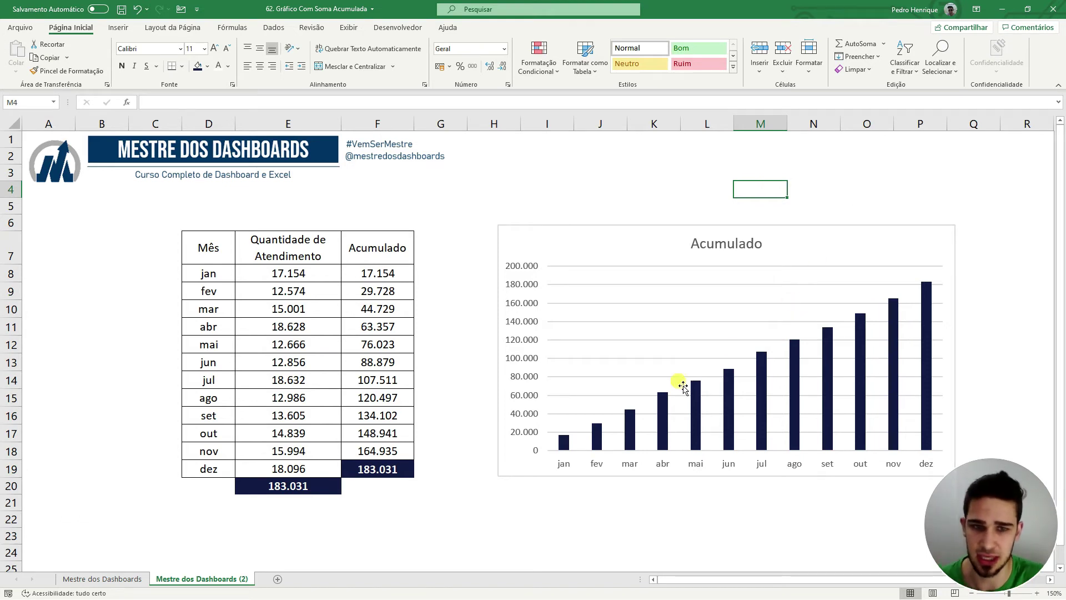
Add data labels to the columns of the Acumulado chart
left_click(668, 412)
right_click(668, 412)
left_click(725, 505)
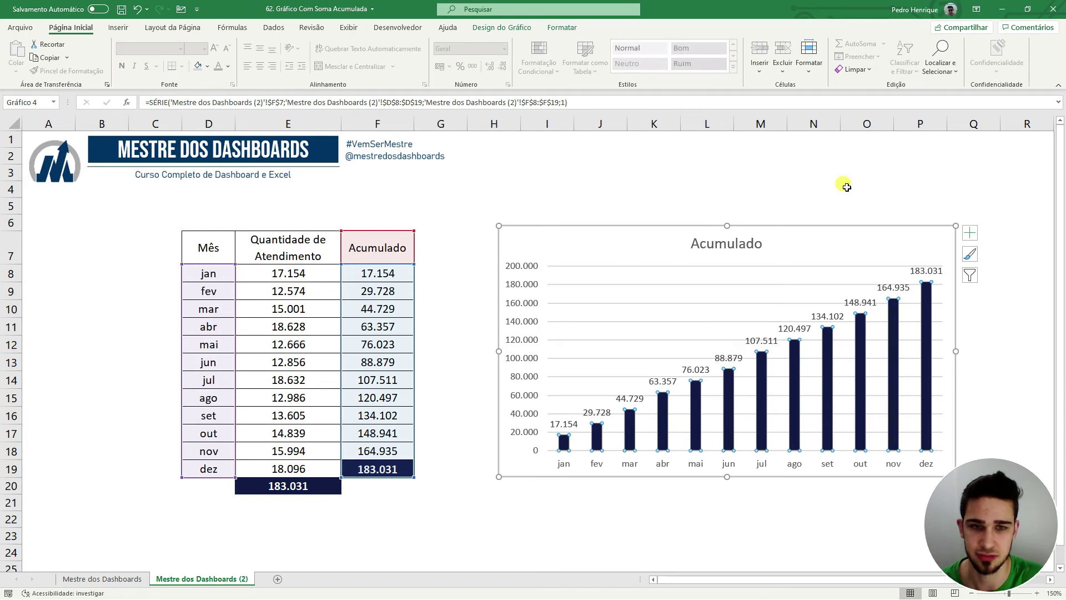
left_click(868, 172)
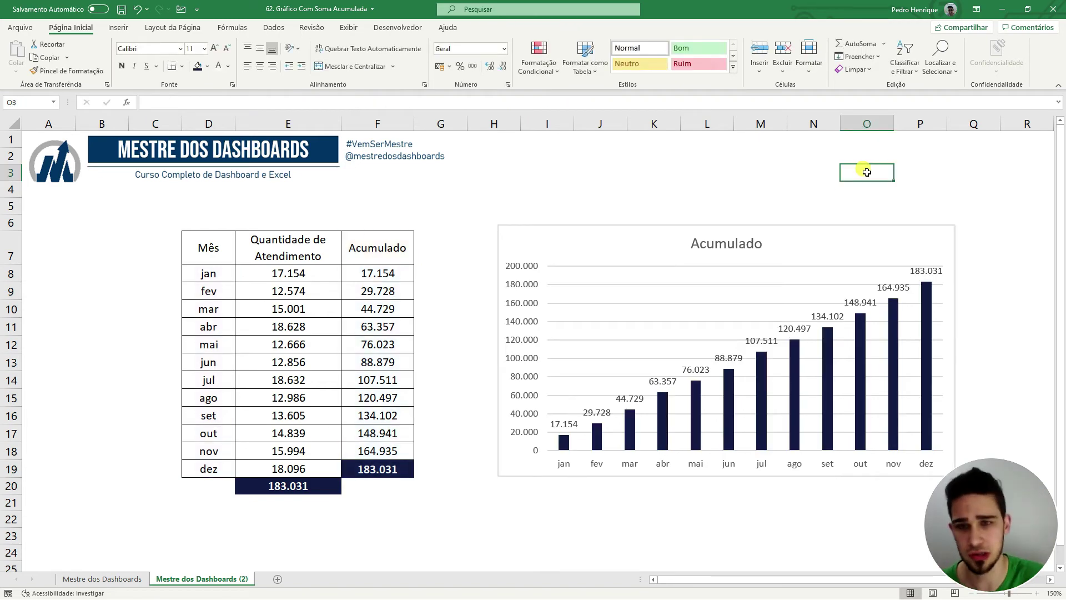
Examine the accumulated values in column F and the running-total formulas in F15 and F9
left_click_drag(404, 276, 392, 447)
left_click(397, 395)
left_click_drag(405, 275, 393, 447)
left_click(383, 398)
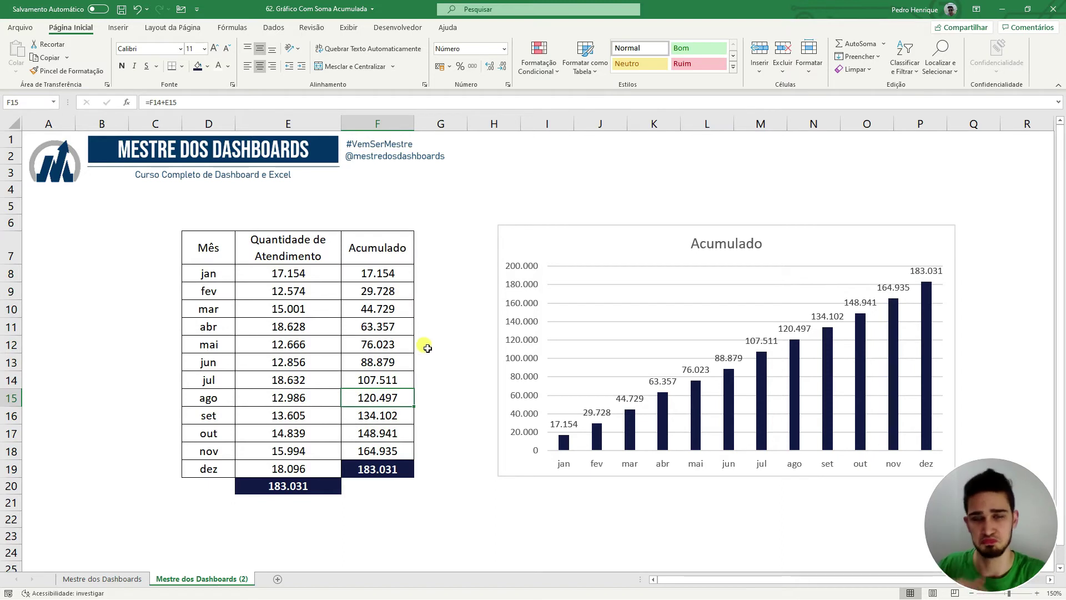
left_click(444, 342)
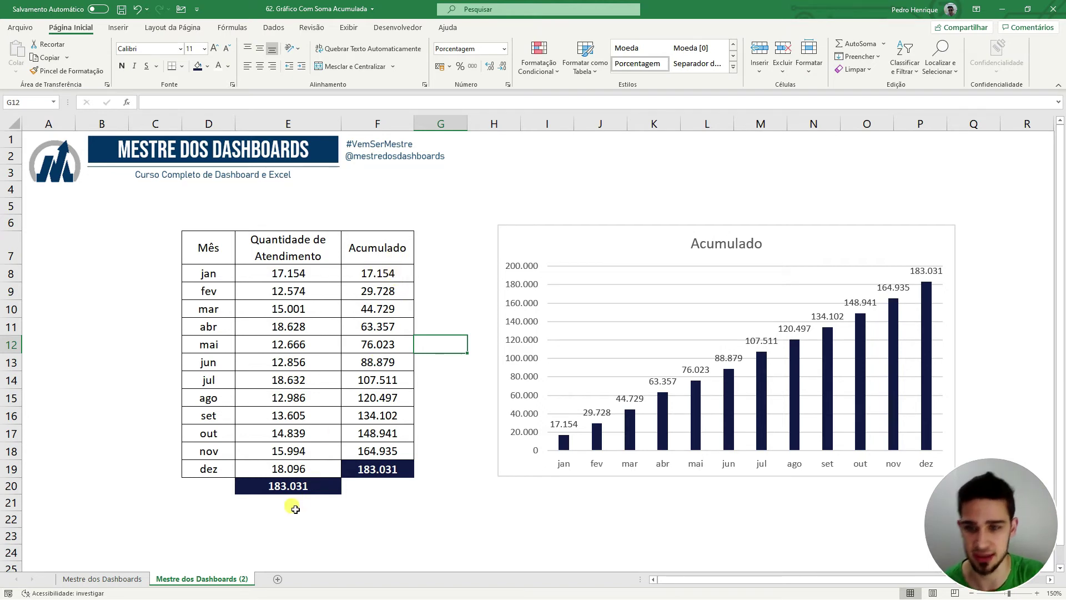
left_click(388, 292)
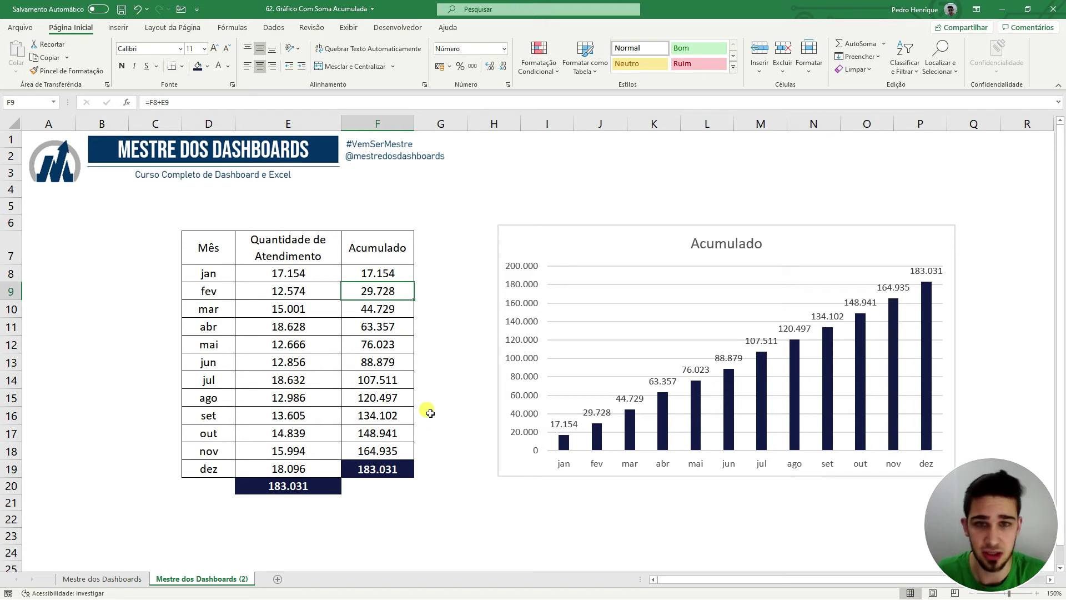
Move the Acumulado chart further from the table and enter % as the header in G7
left_click_drag(541, 233, 624, 240)
left_click(445, 244)
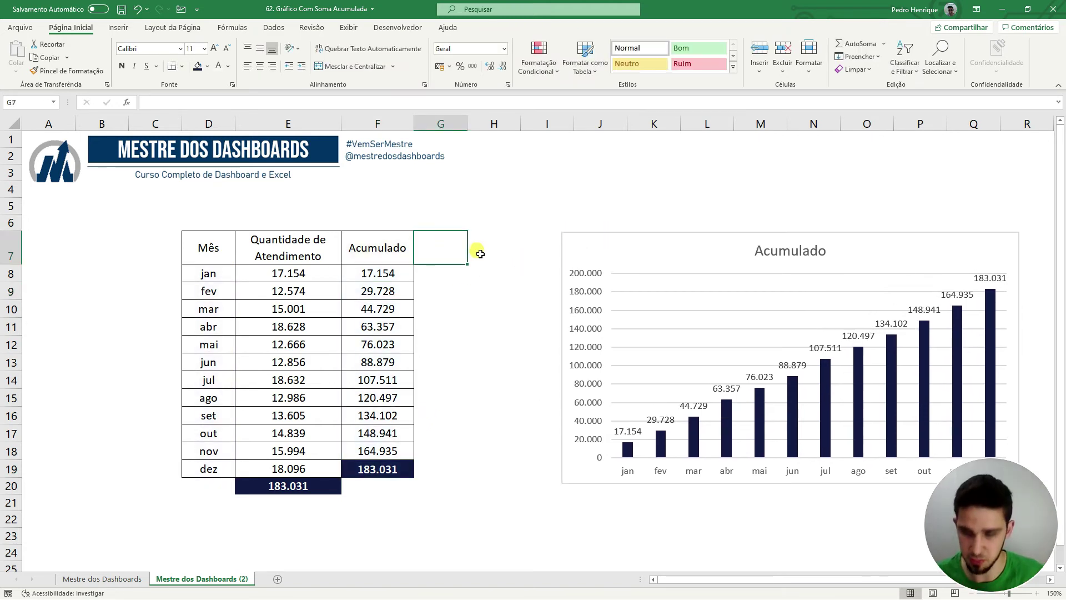
type("%")
key("Return")
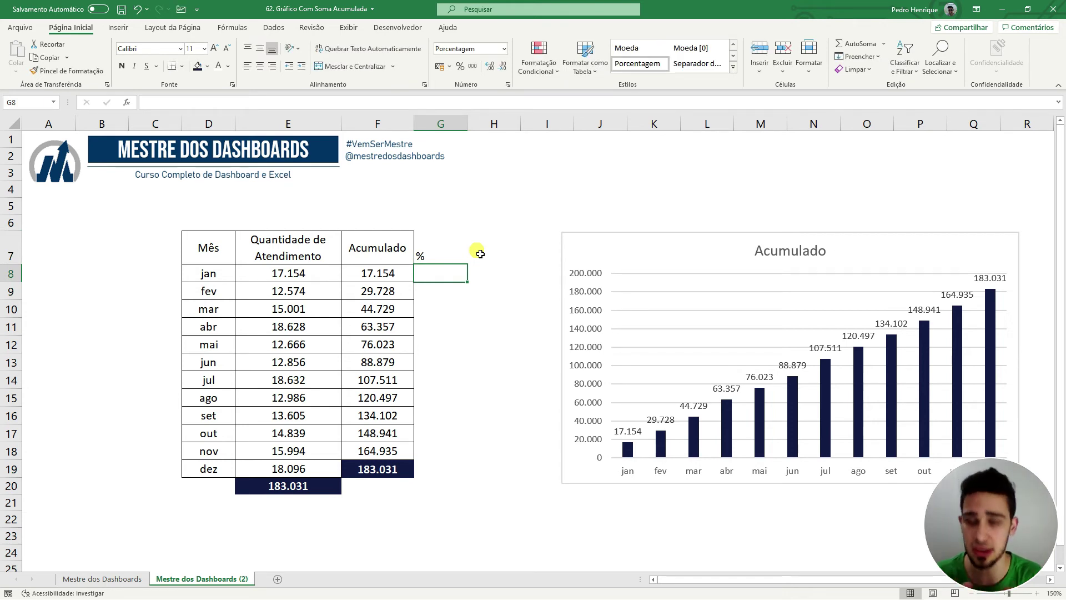
Enter =F8/$E$20 in G8 to calculate January's accumulated share of the total
type("=")
key("Left")
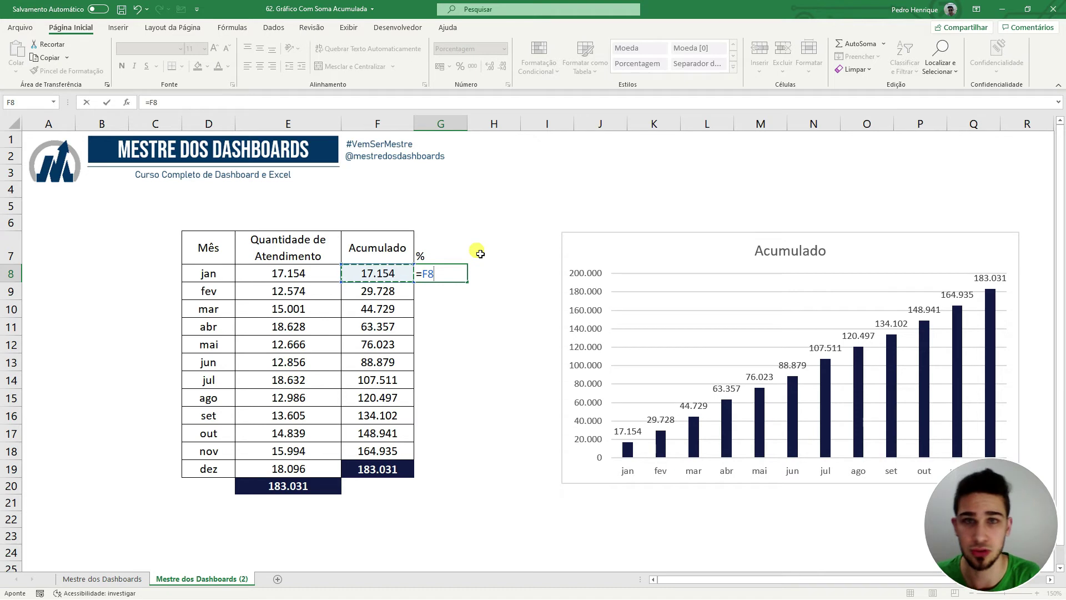
type("/")
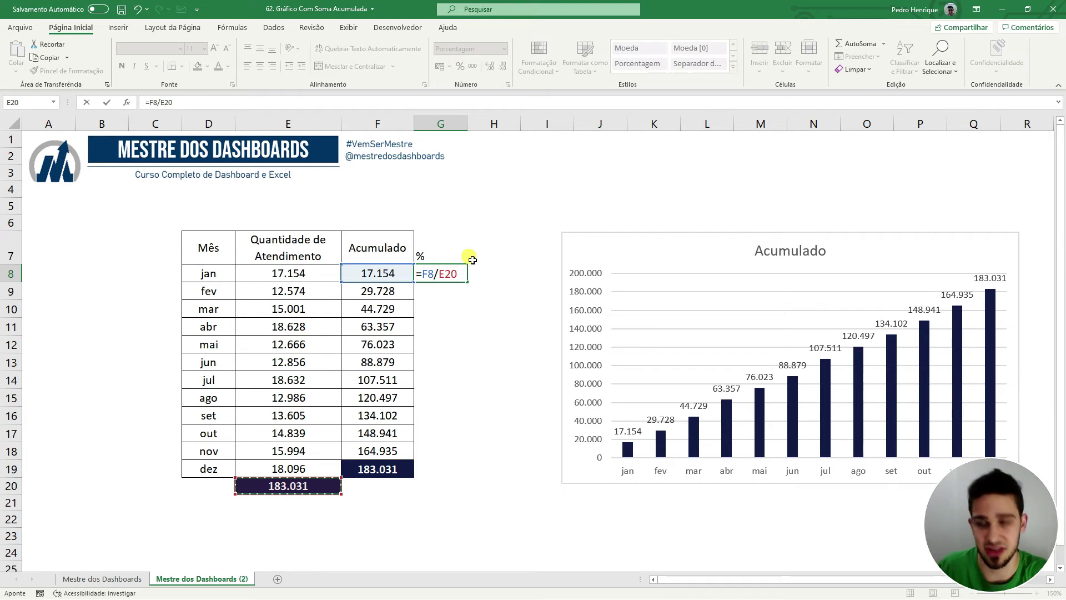
key("F4")
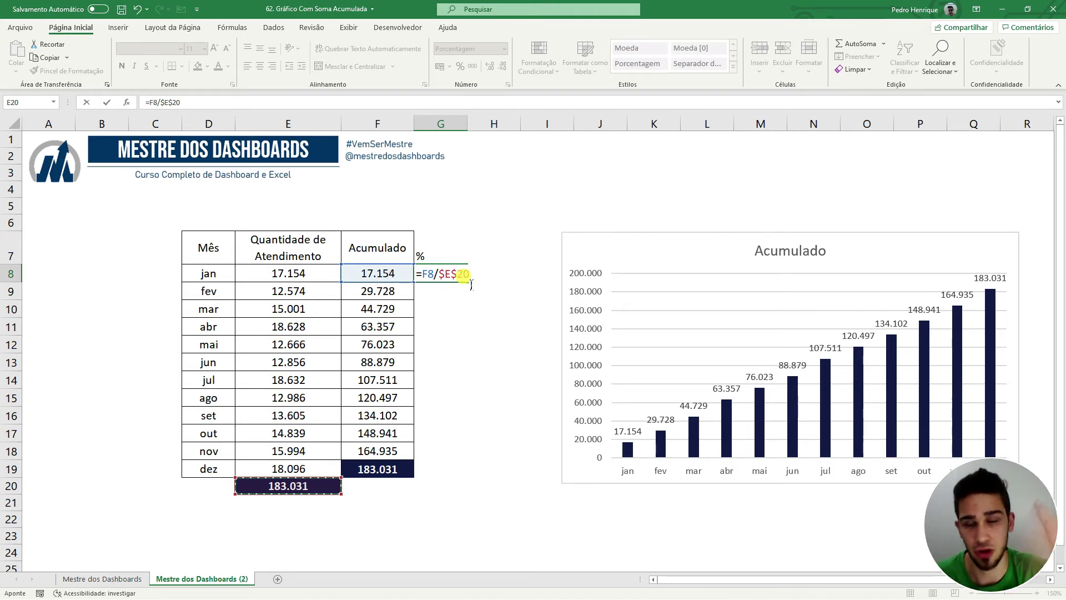
key("Return")
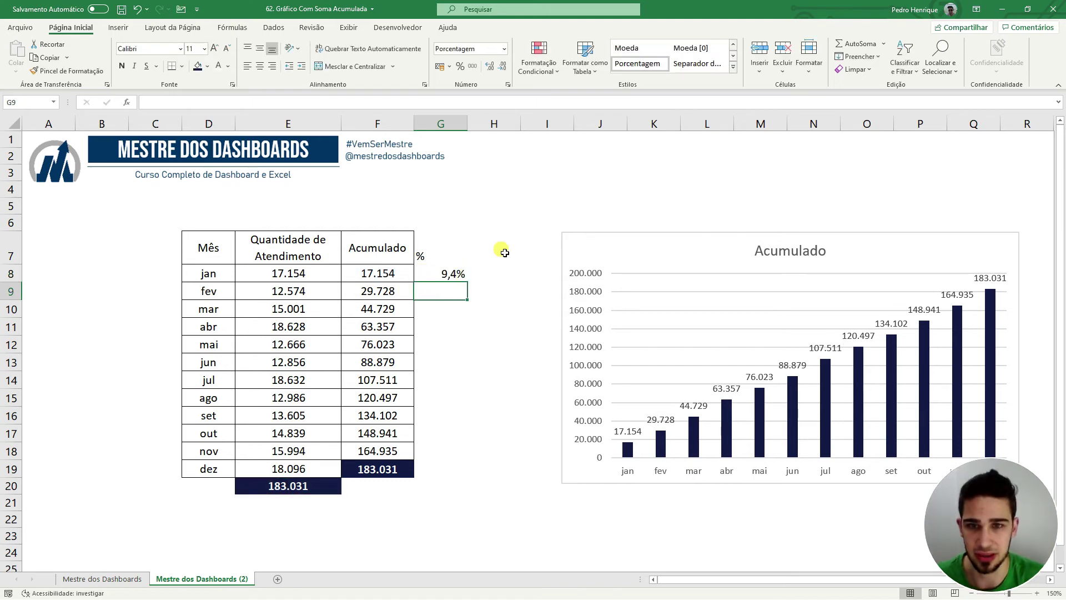
Fill the percentage formula down from G8 through December in G19
left_click(452, 276)
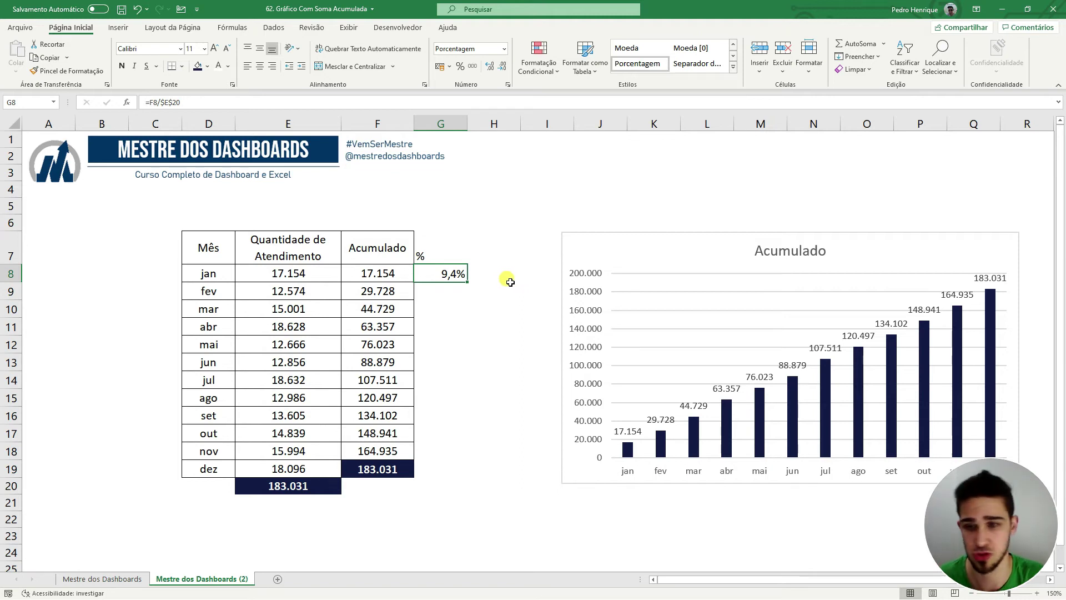
double_click(472, 286)
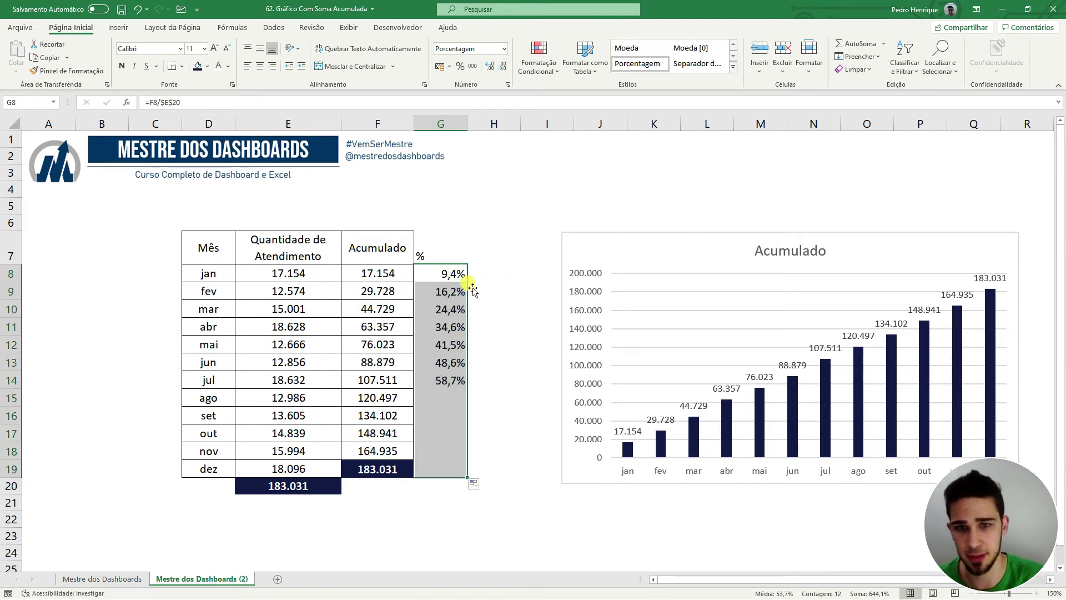
left_click(488, 288)
left_click(526, 195)
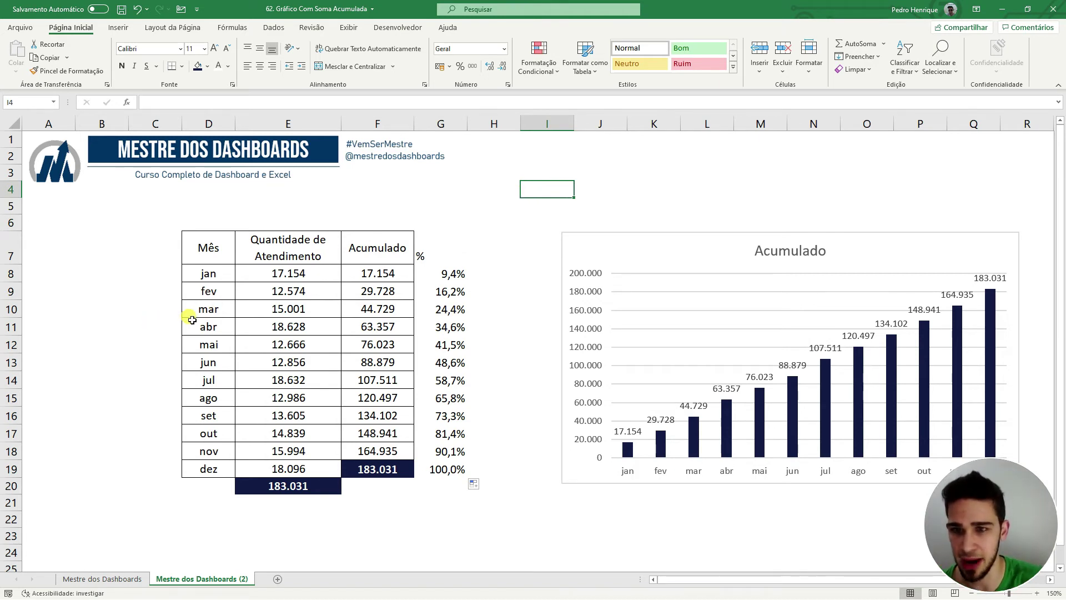
Check the accumulated percentages in the March and June rows
left_click_drag(191, 311, 452, 309)
left_click_drag(207, 364, 472, 372)
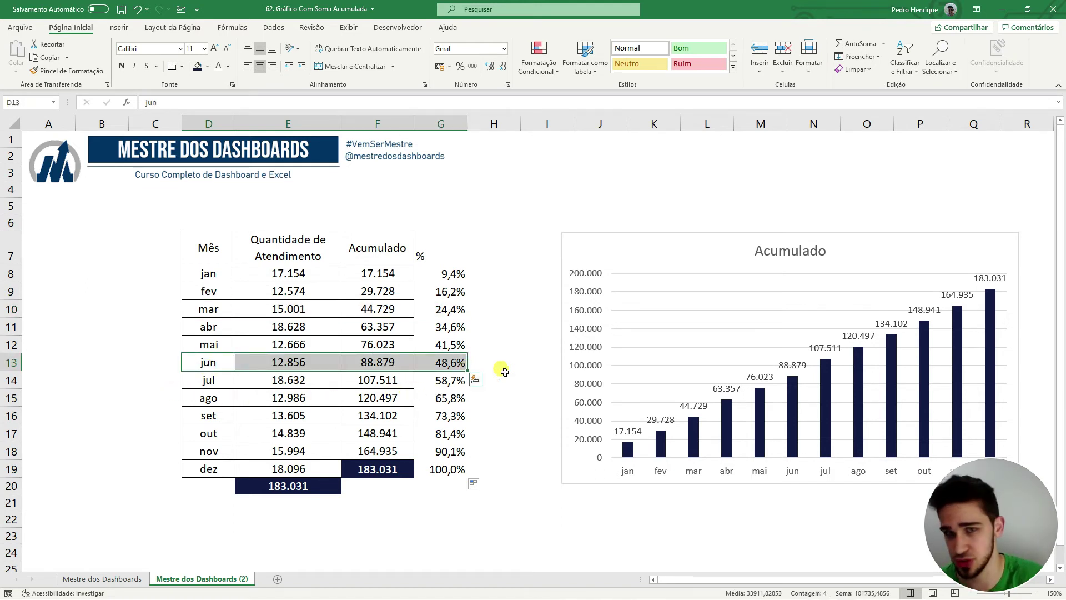
left_click(533, 327)
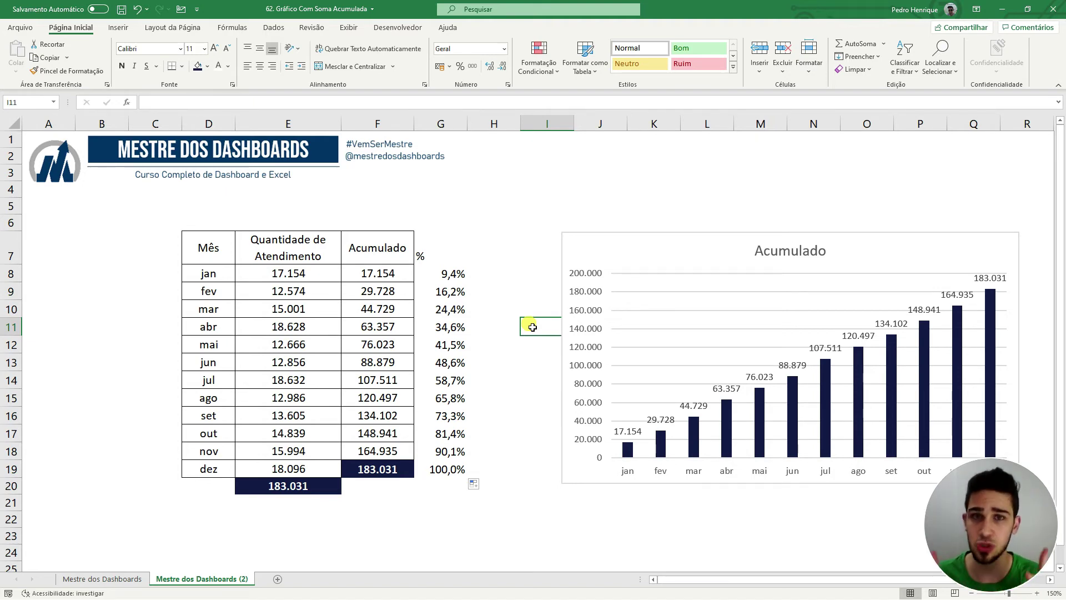
Move the Acumulado chart up and insert a 2D clustered column chart from Mês and %, D7:D19 and G7:G19
left_click_drag(597, 239, 614, 199)
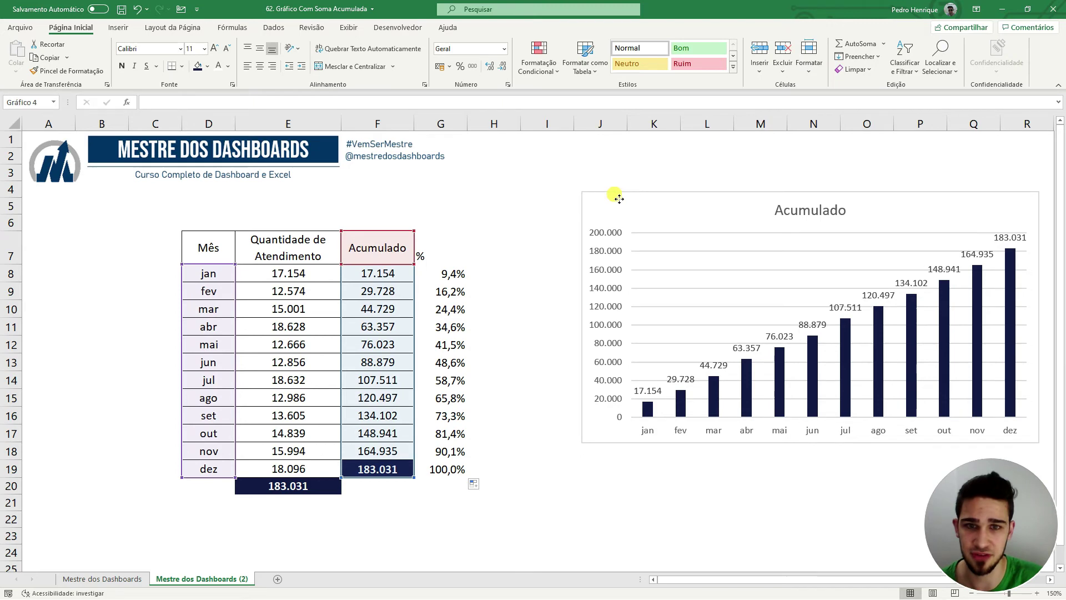
left_click_drag(215, 253, 211, 469)
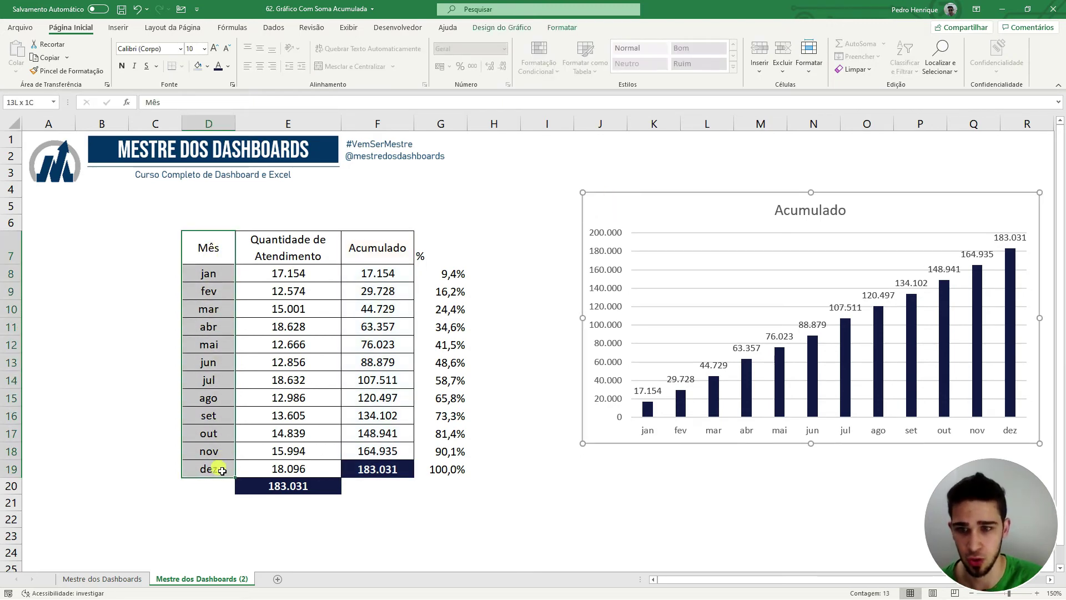
left_click_drag(441, 247, 439, 469, "ctrl")
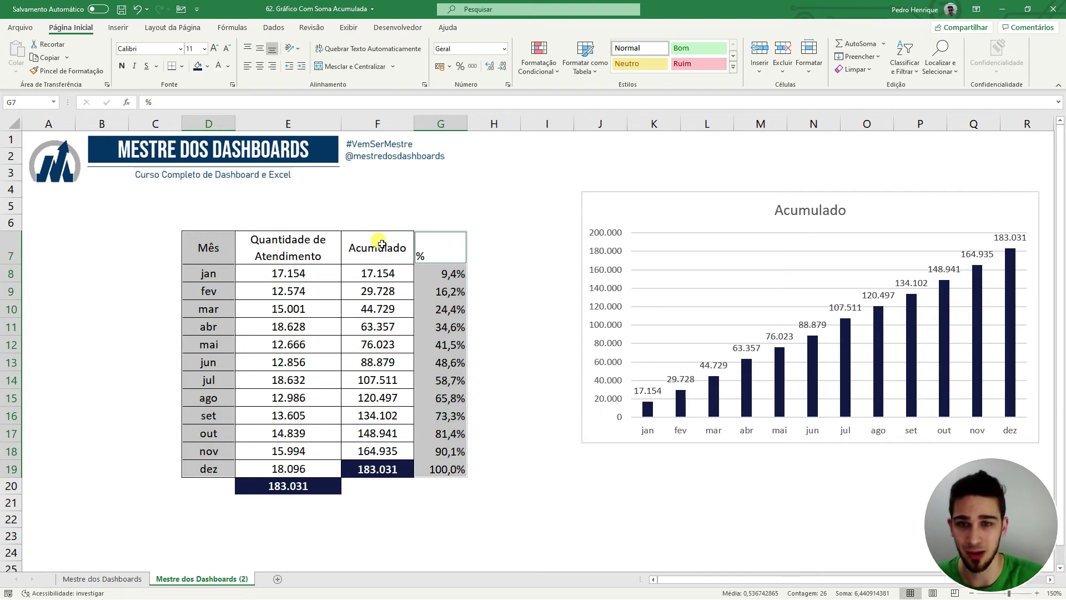
left_click(118, 27)
left_click(496, 44)
left_click(505, 83)
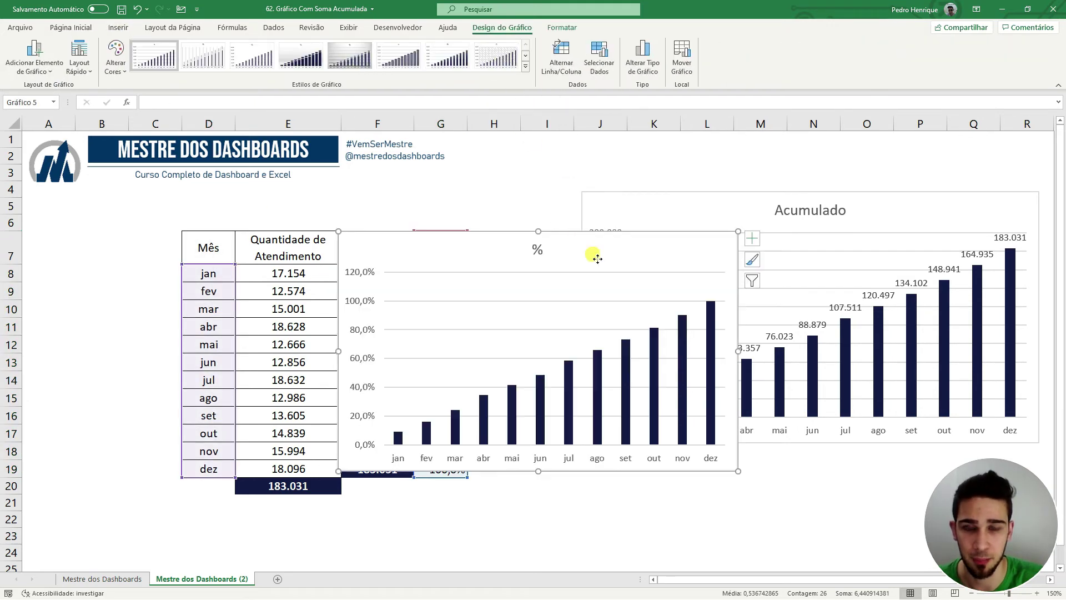
Move the % chart clear of most of the table and add data labels to its columns
left_click_drag(572, 325, 683, 369)
right_click(654, 439)
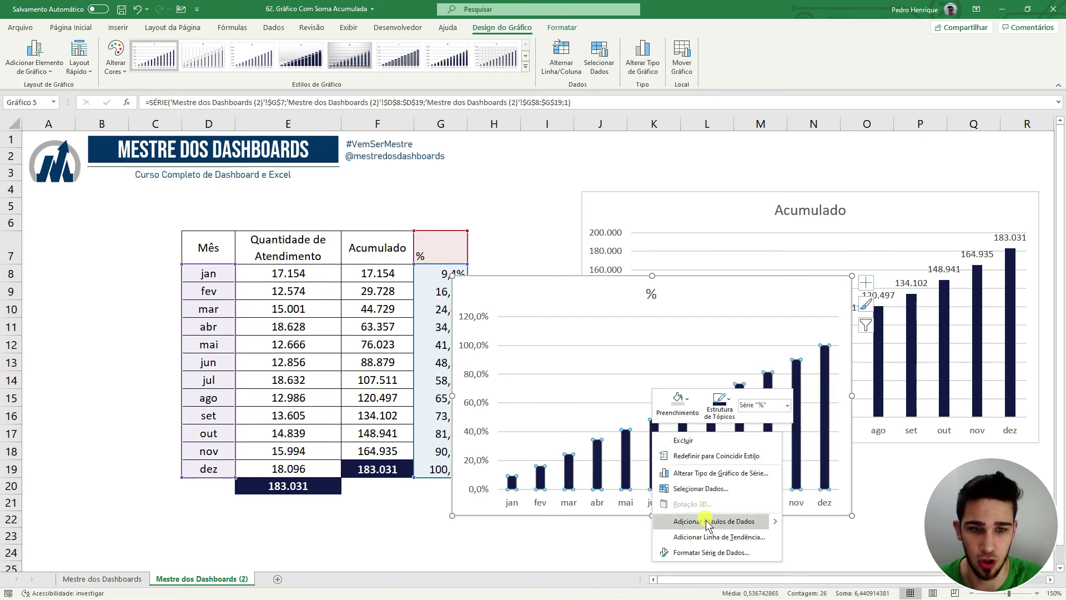
left_click(683, 520)
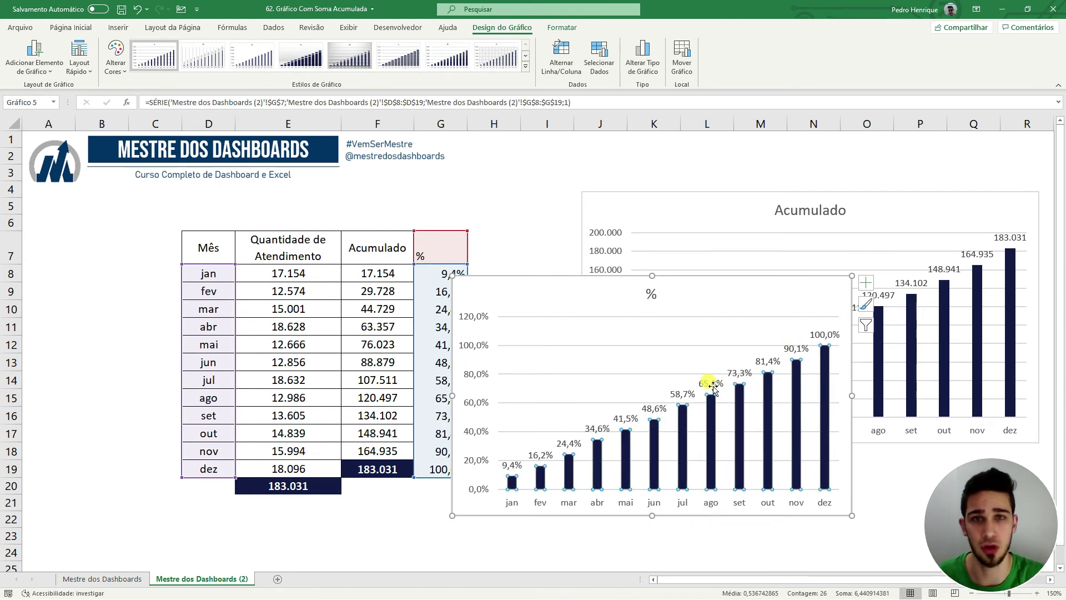
Delete the separate % chart and move the Acumulado chart closer to the table
left_click_drag(541, 295, 598, 295)
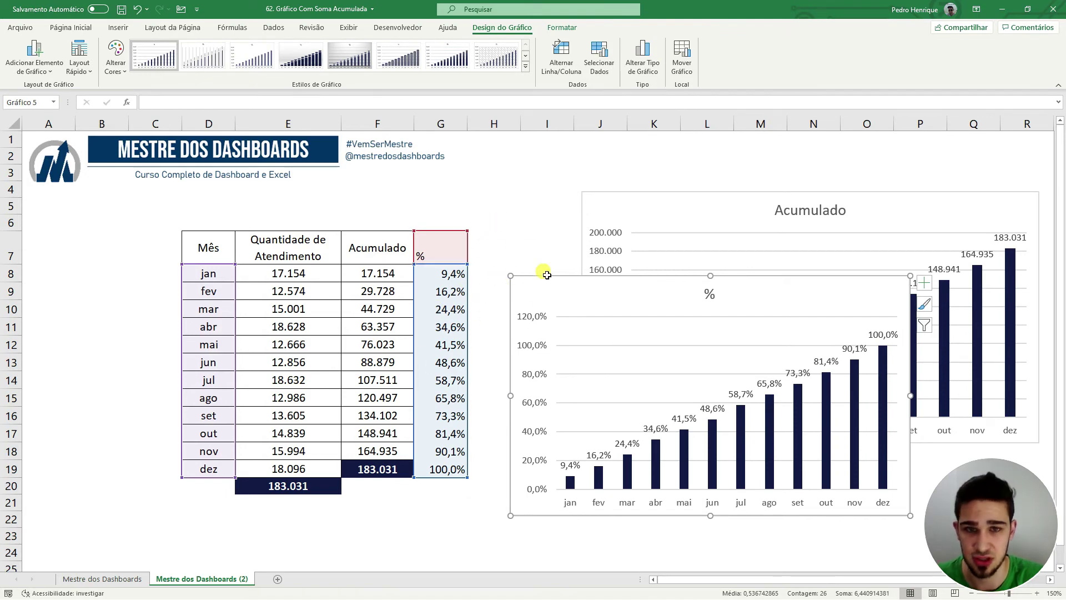
key("Delete")
left_click_drag(649, 204, 603, 224)
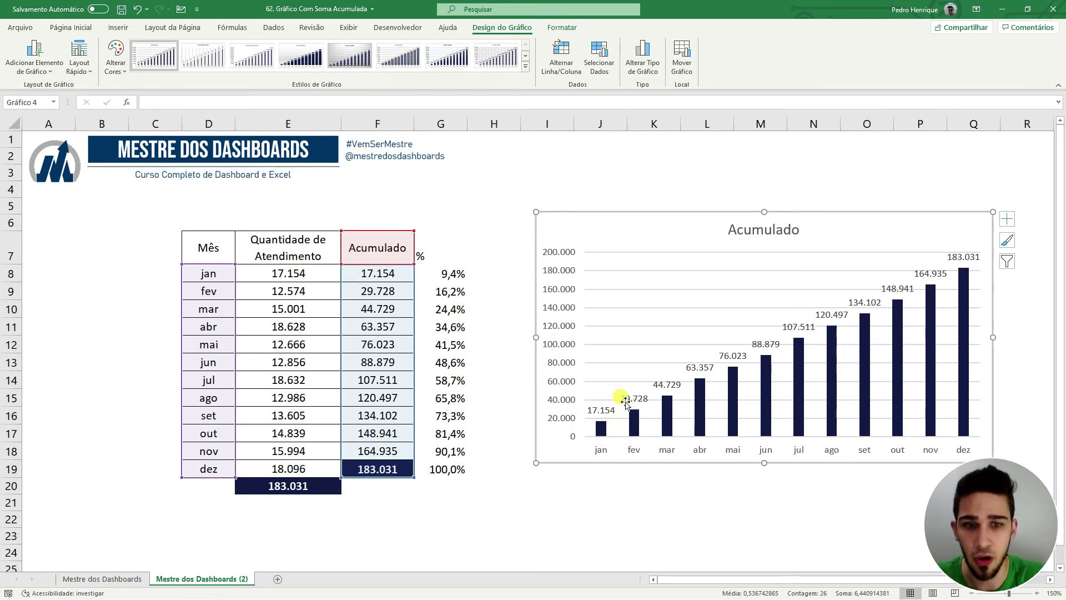
Add the percentages in G8:G19 to the Acumulado chart's data labels as values from cells
left_click(625, 400)
right_click(619, 398)
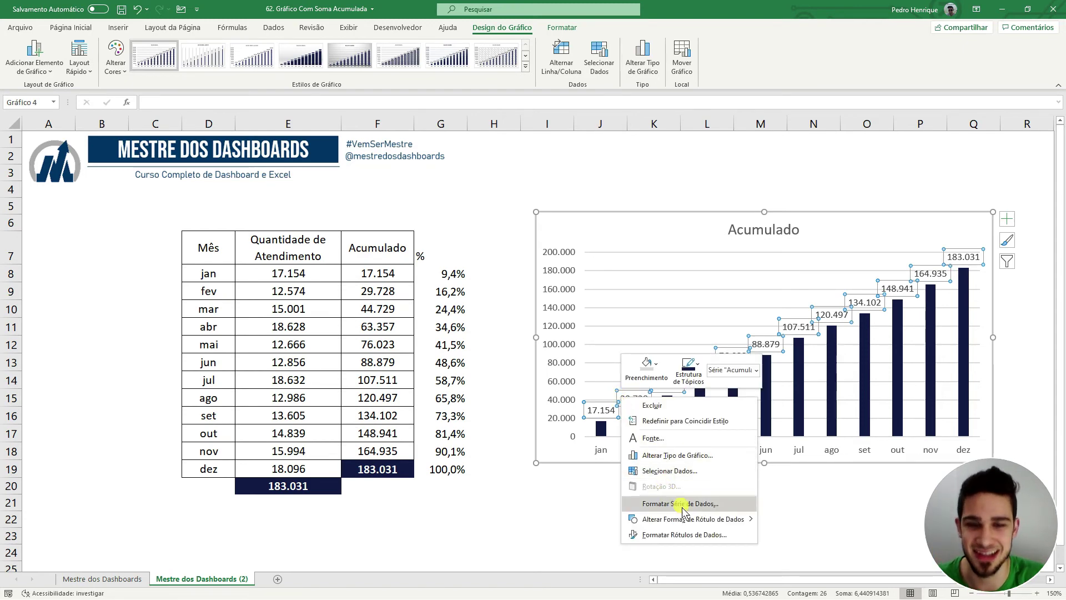
left_click(666, 536)
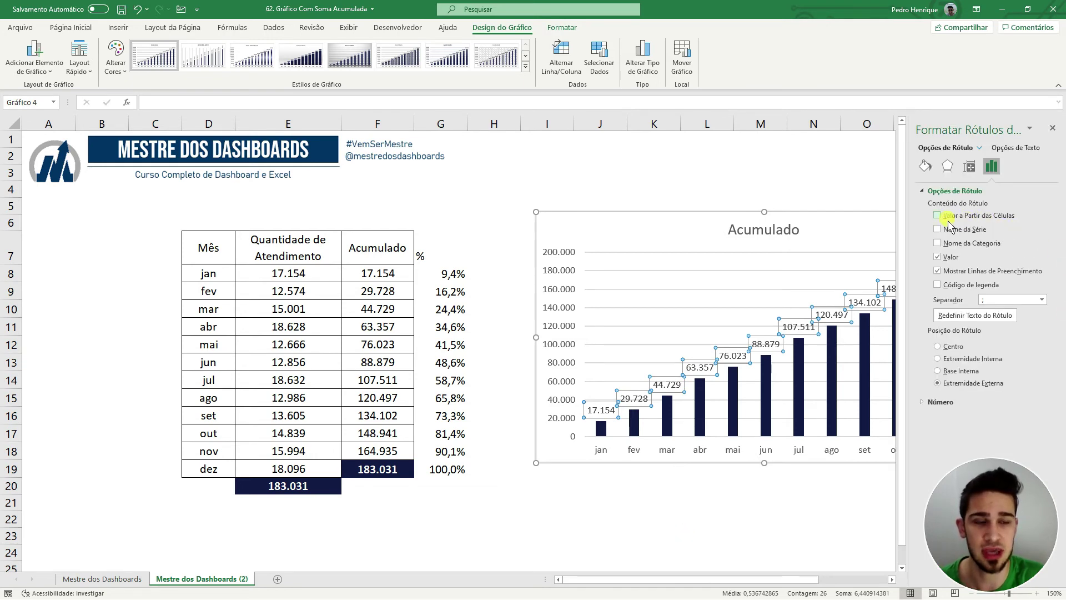
left_click(1000, 221)
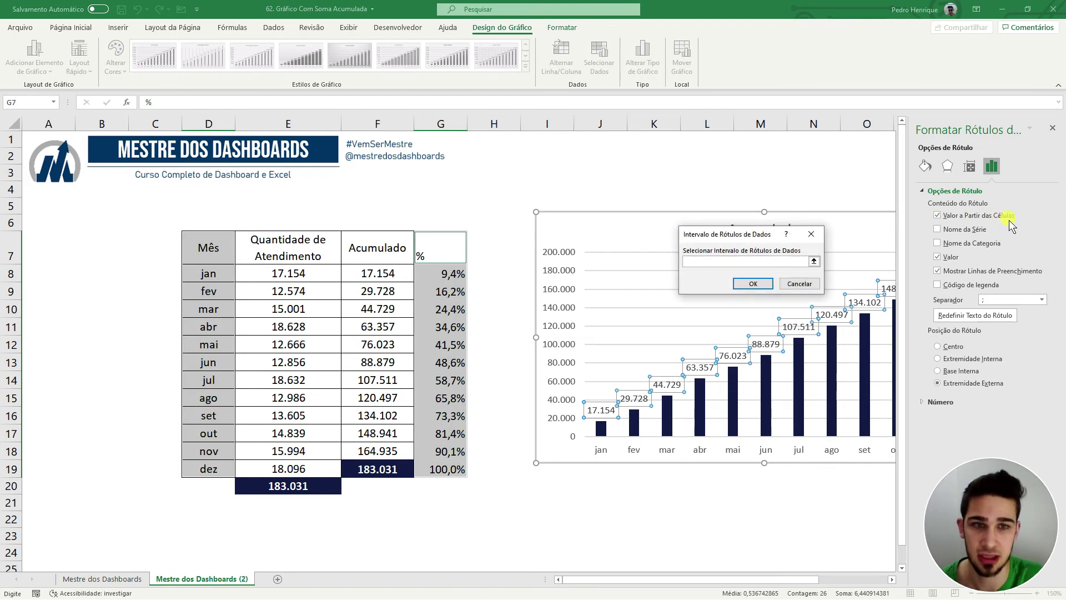
left_click_drag(451, 272, 462, 469)
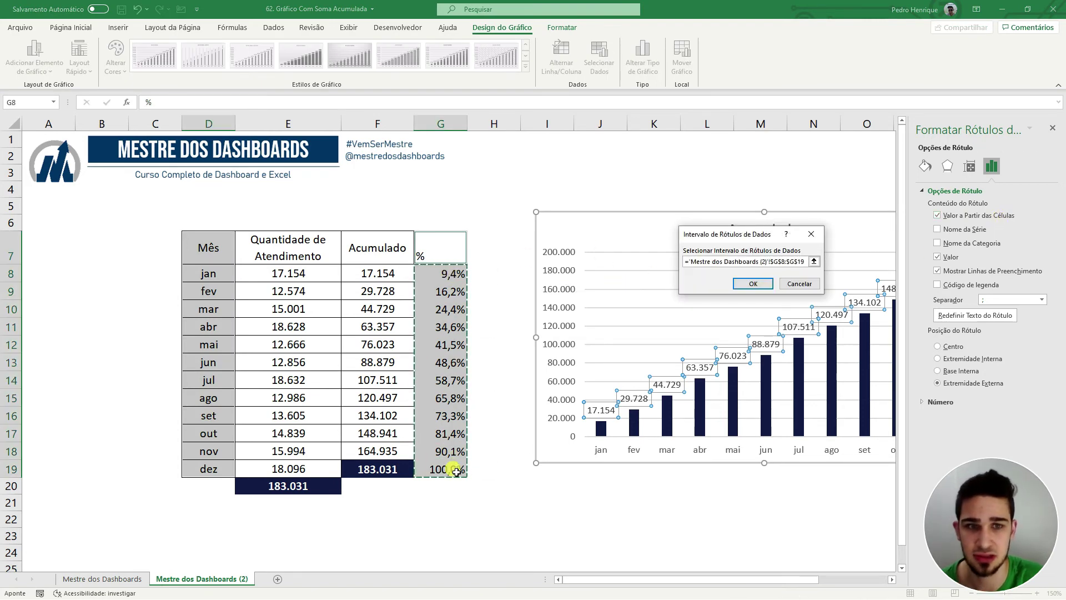
left_click(752, 281)
Turn off Valor in the Acumulado chart's data labels so they contain only the cell percentages, and close the formatting pane
left_click_drag(694, 225, 612, 236)
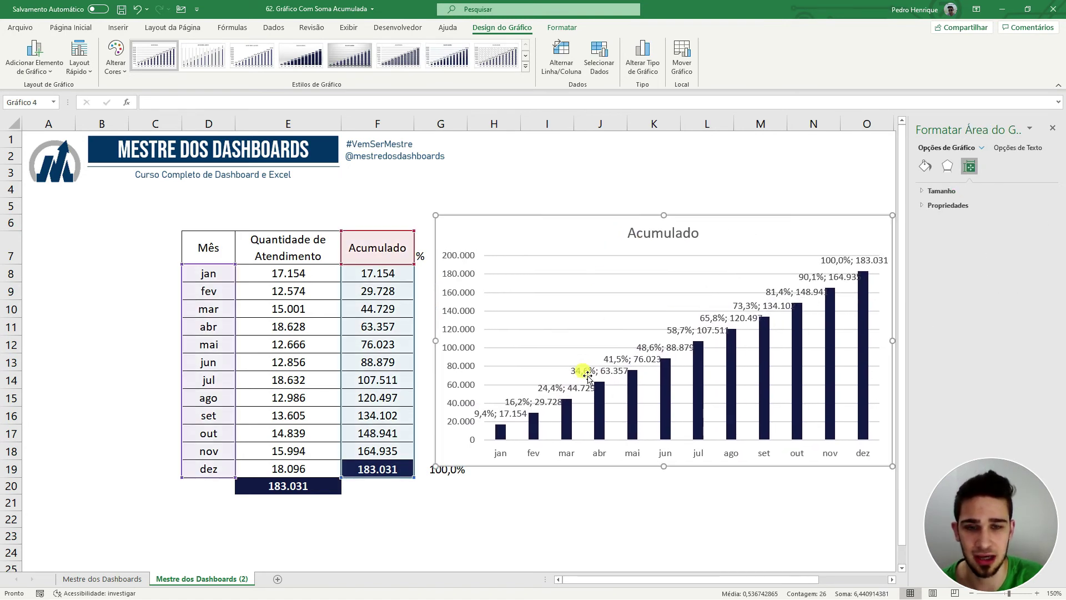
left_click(614, 378)
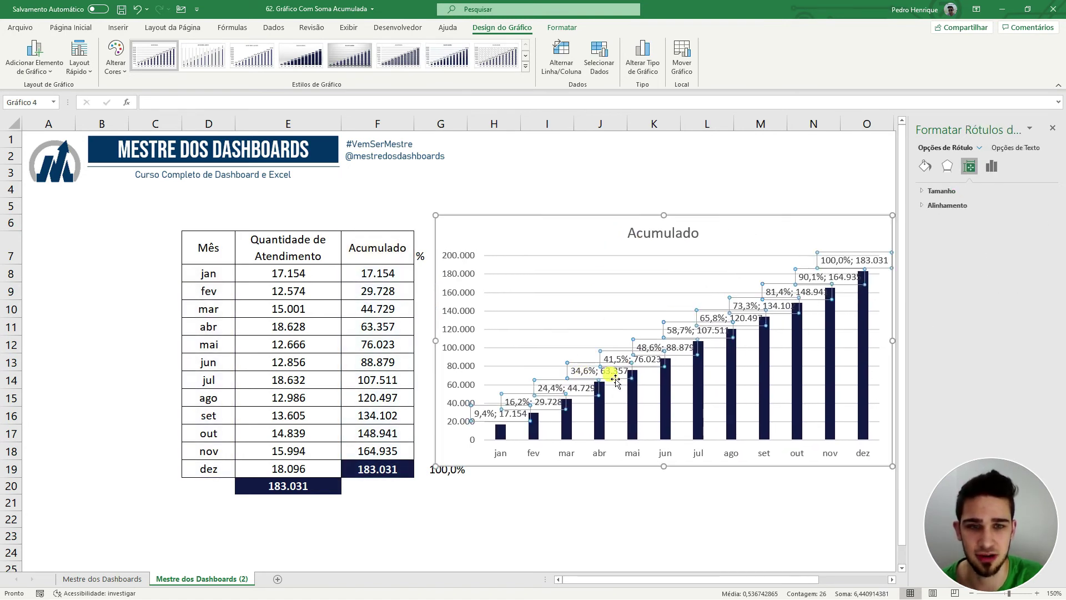
right_click(589, 372)
left_click(653, 507)
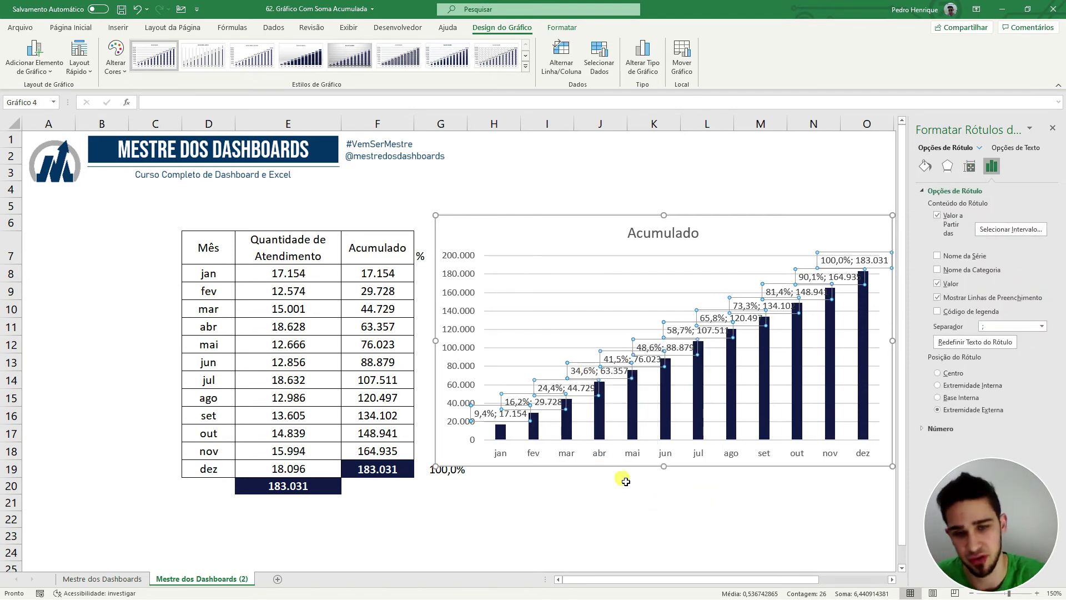
left_click(938, 283)
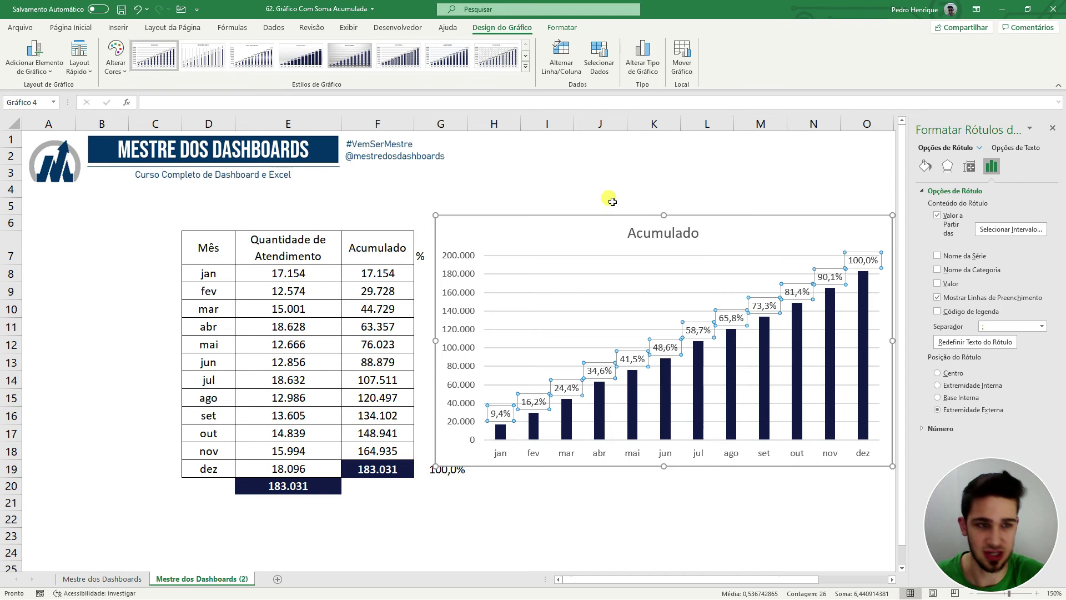
left_click(608, 194)
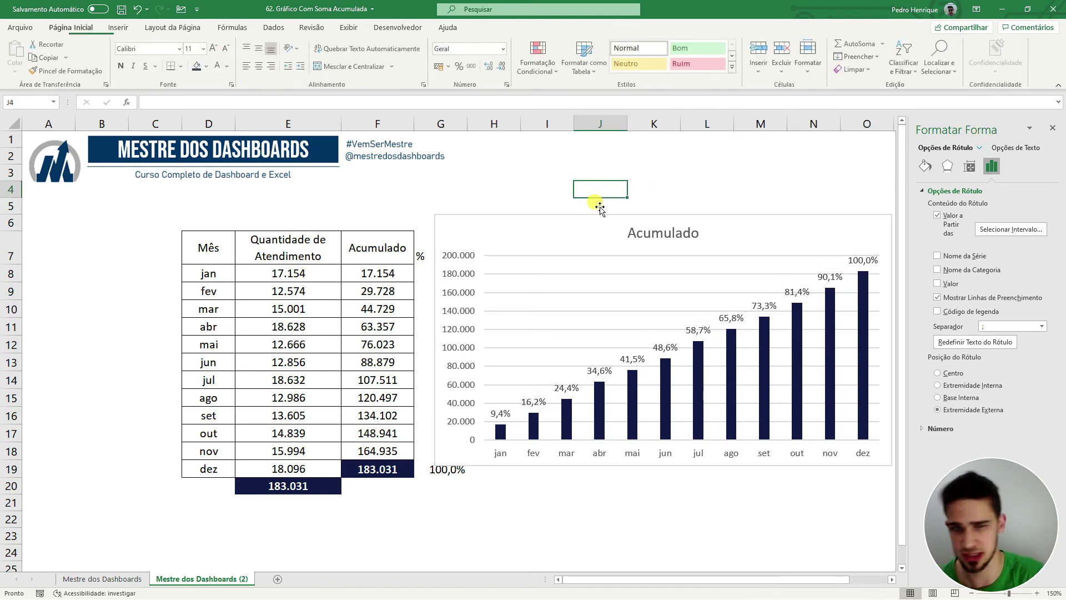
left_click(1053, 129)
Move the chart clear of the % column and review the table's % and Acumulado values
left_click_drag(499, 222, 594, 233)
left_click_drag(441, 252, 467, 452)
left_click(452, 414)
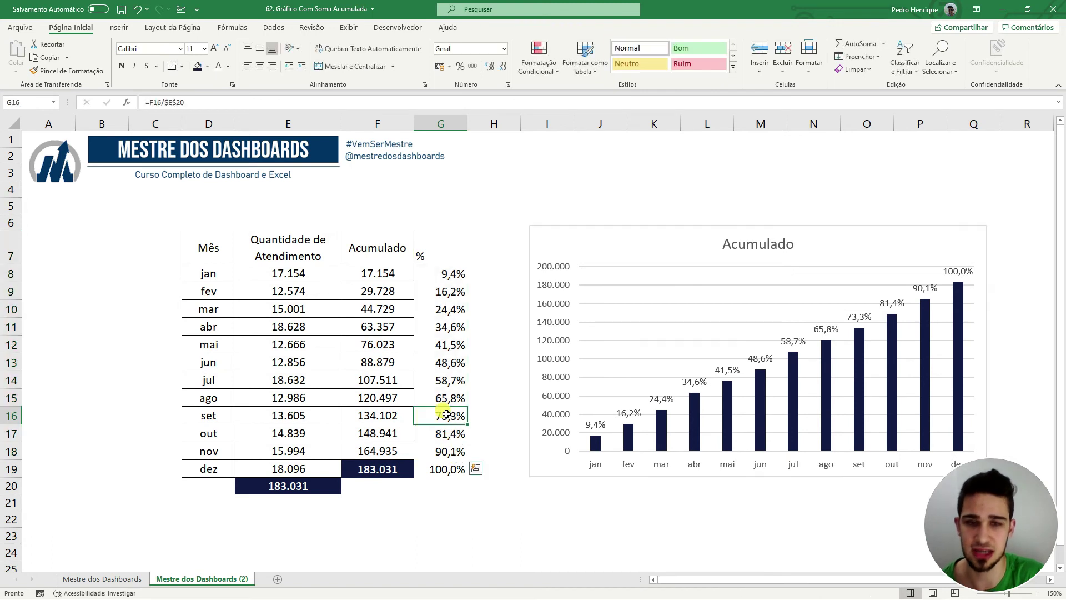
left_click_drag(399, 250, 408, 431)
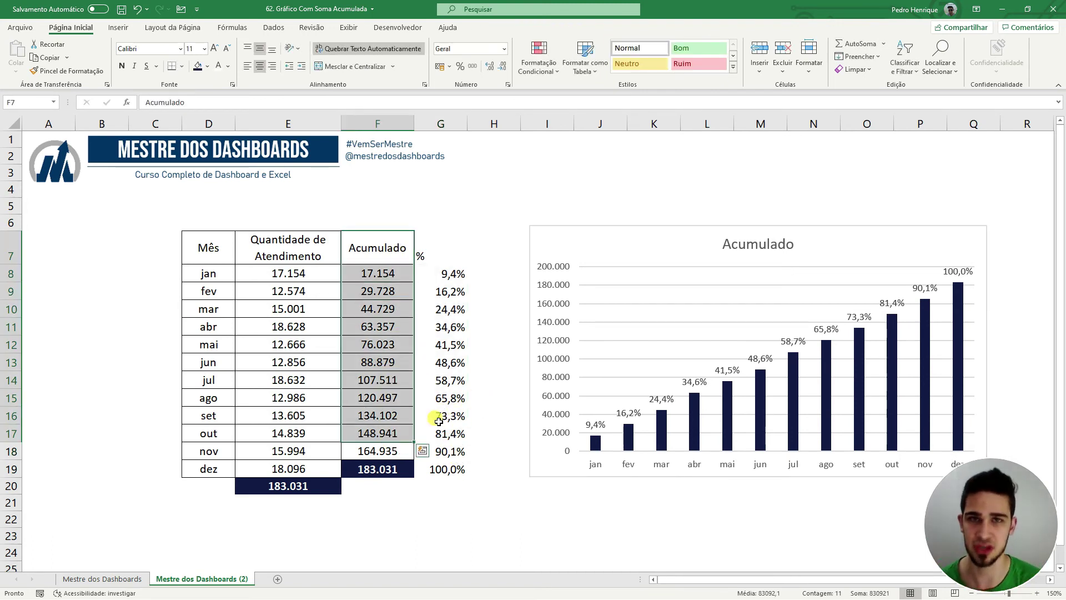
Remove the chart's gridlines and enlarge its percentage data labels to font size 12
left_click(660, 260)
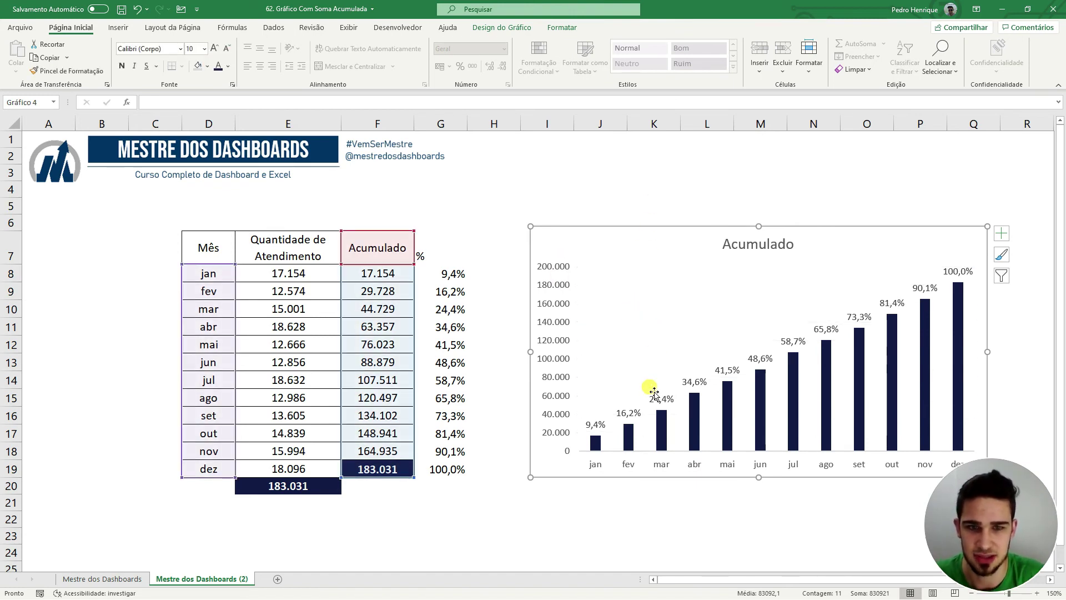
left_click(627, 413)
left_click(213, 49)
left_click(214, 48)
left_click(213, 48)
Enlarge the chart to about 21.4 by 9.1 cm, place it over the table, and delete its vertical axis
left_click_drag(530, 351, 314, 352)
left_click_drag(505, 234, 340, 225)
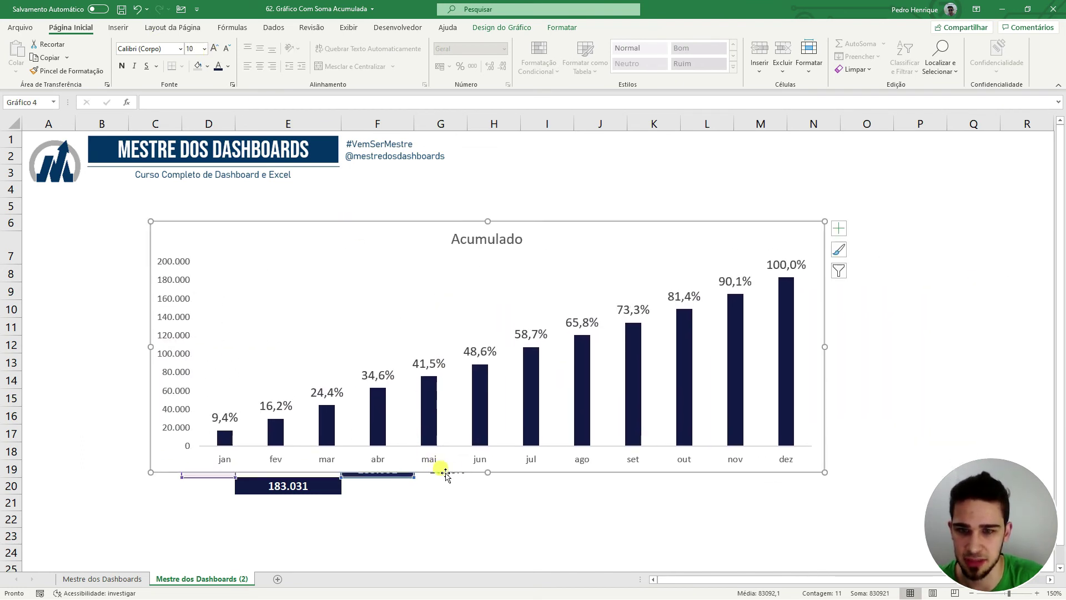
left_click_drag(492, 474, 496, 507)
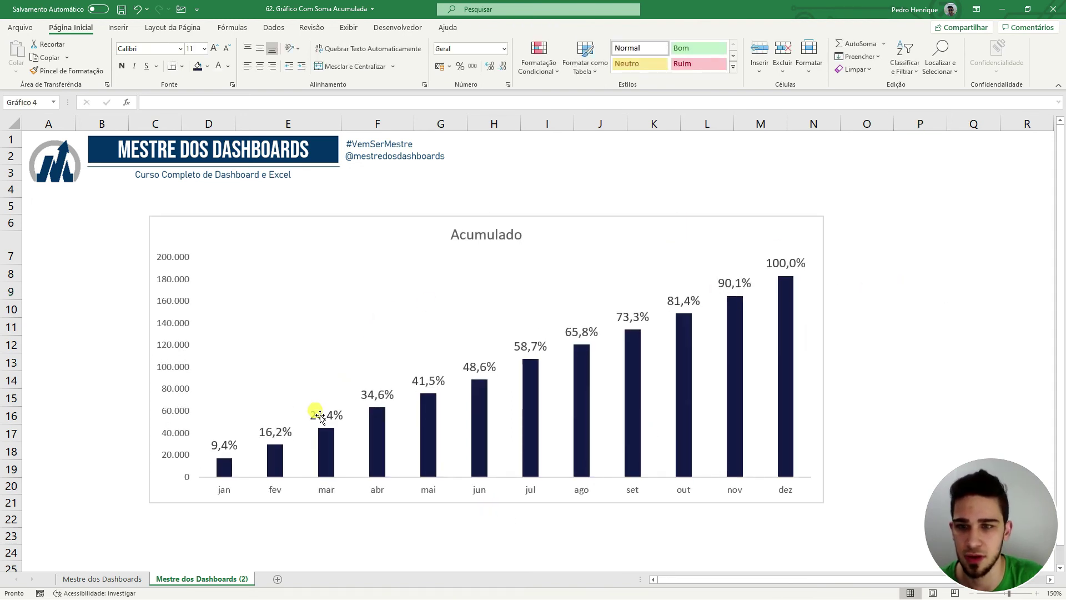
left_click(171, 305)
key("Delete")
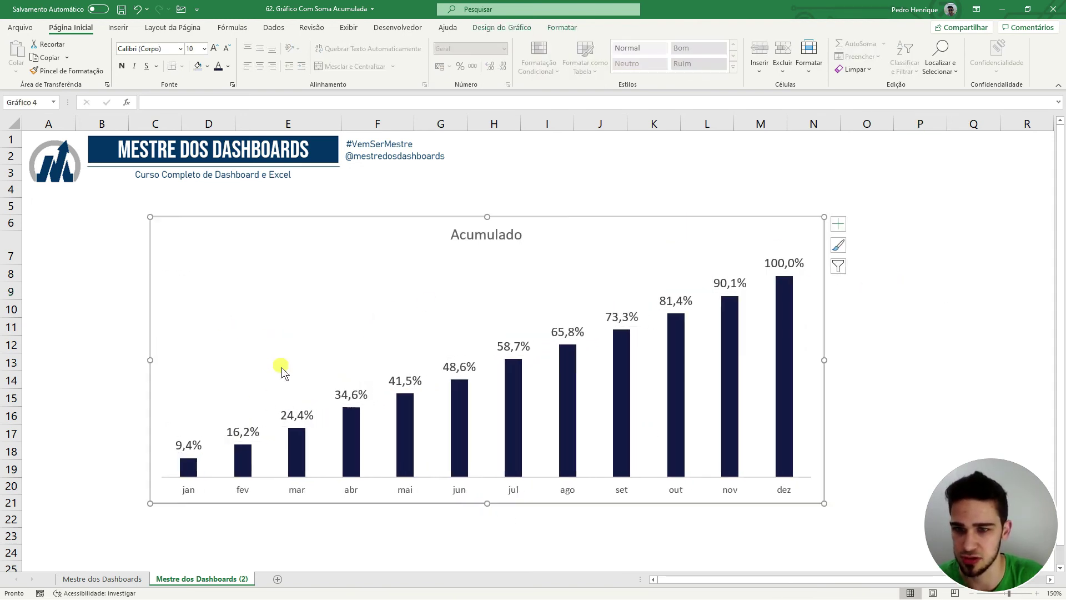
Give the percentage data labels a light gray fill and bold text
left_click(242, 431)
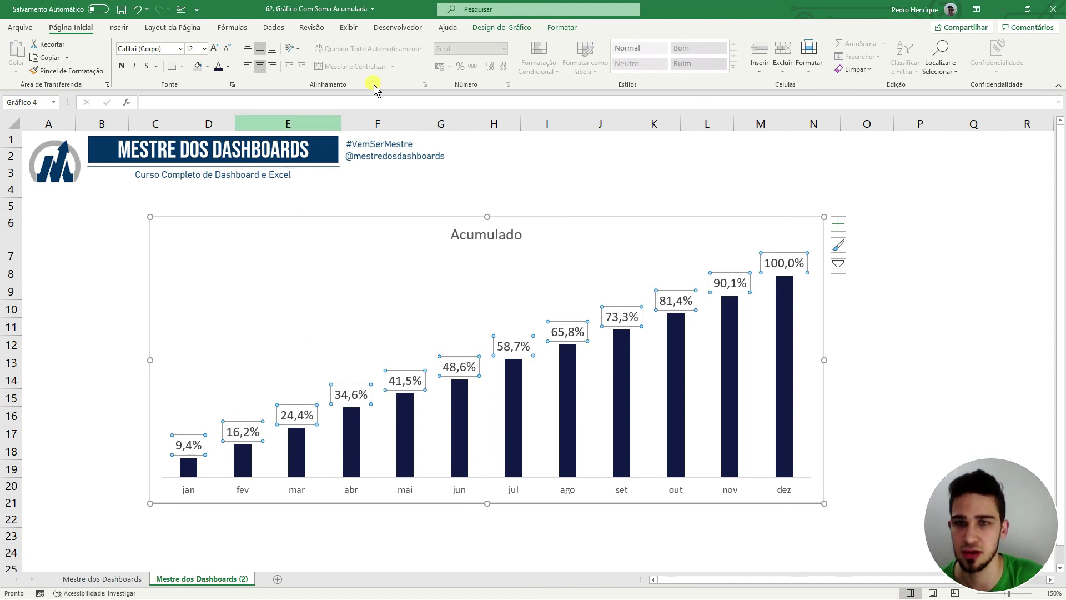
left_click(201, 66)
left_click(121, 66)
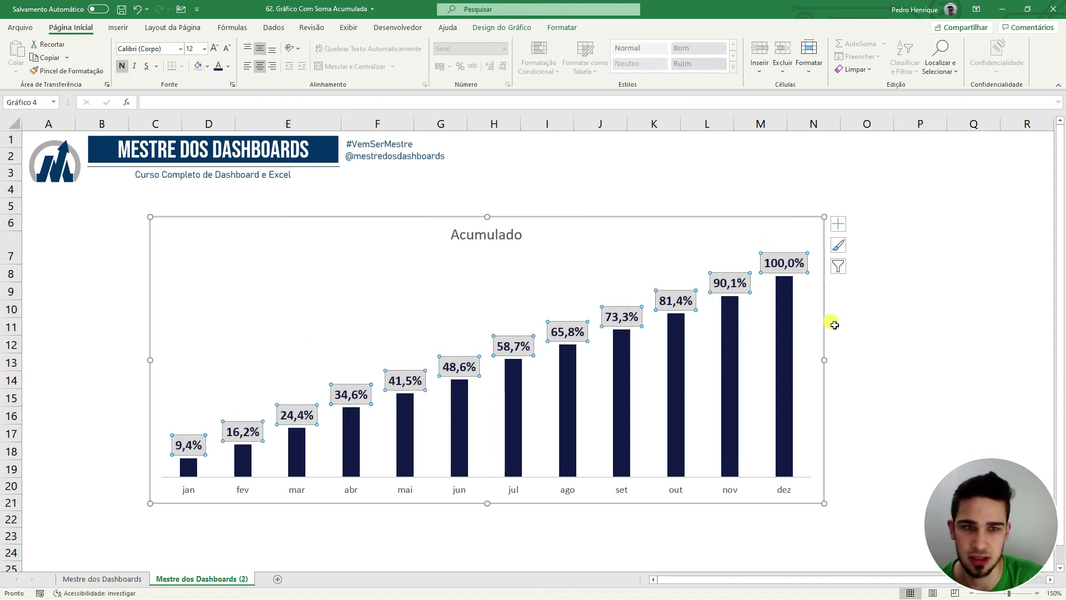
left_click(820, 361)
Set the gap width of the Acumulado column series to 15%
left_click(787, 350)
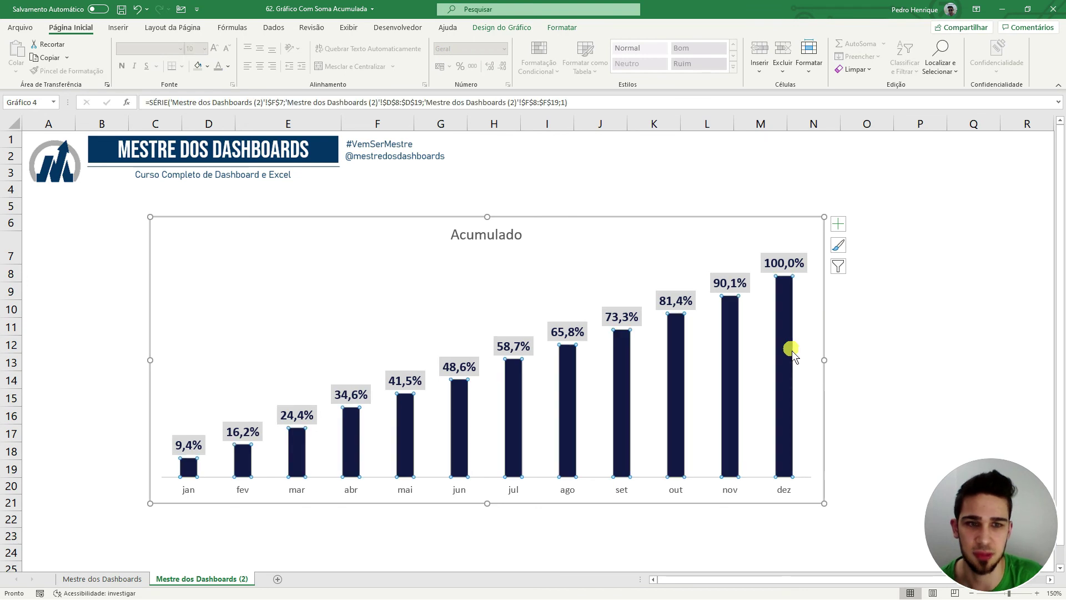
right_click(790, 348)
left_click(840, 472)
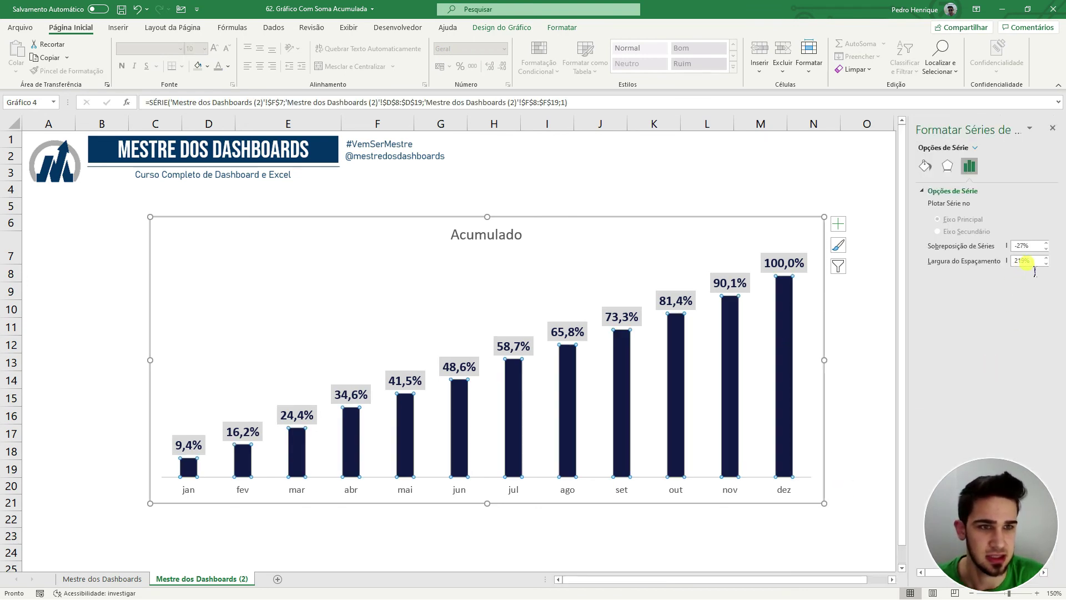
left_click_drag(1031, 263, 1001, 265)
type("5")
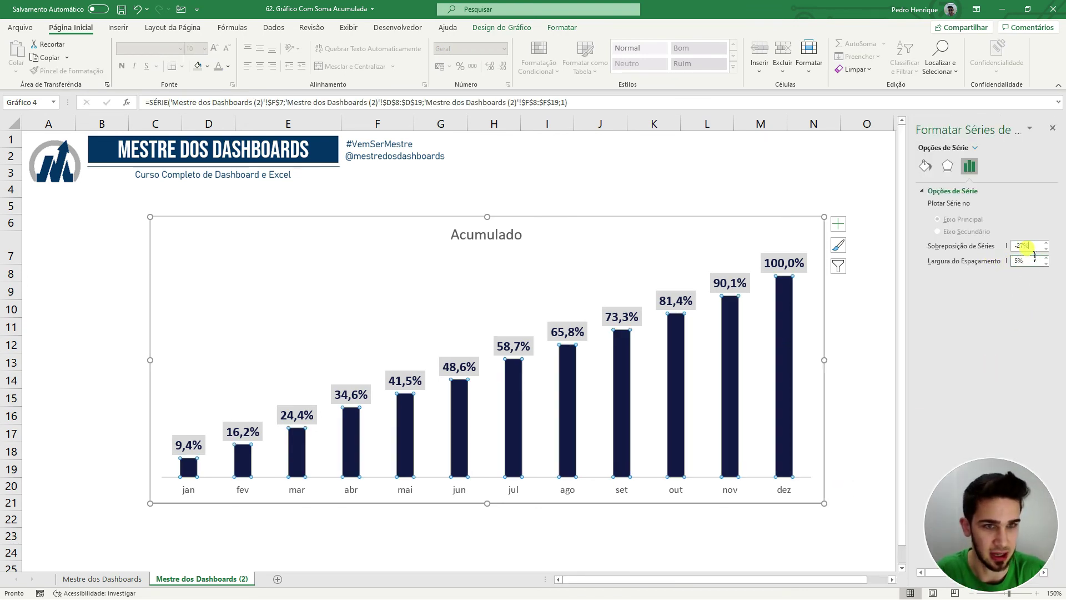
left_click(1031, 246)
left_click_drag(1032, 261, 1016, 262)
type("15")
left_click(1032, 247)
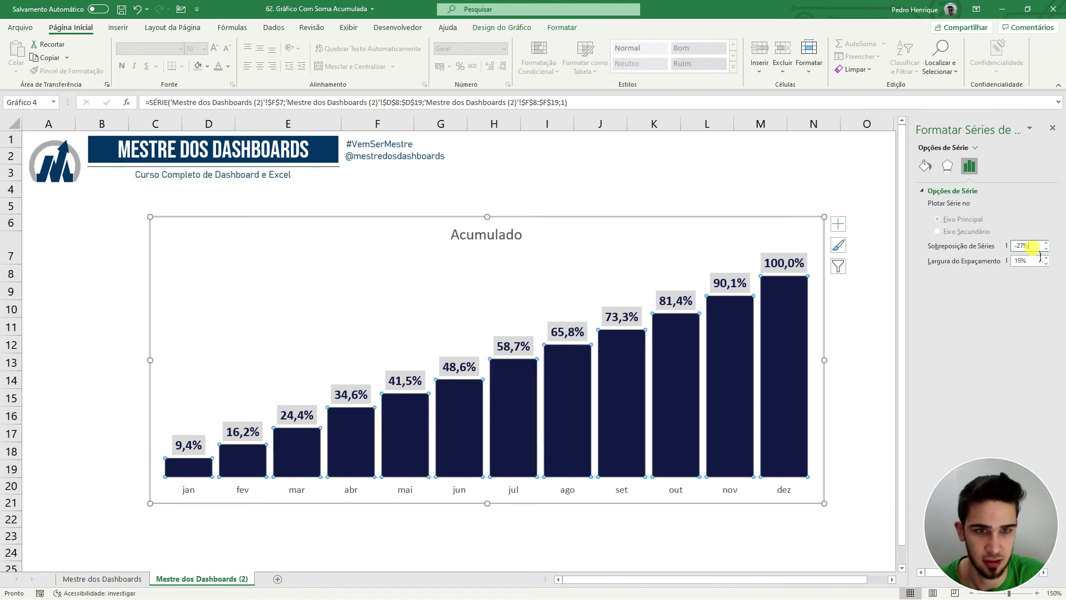
left_click(702, 170)
Apply the second preset shape effect, with beveled edges, to the chart's columns
mouse_move(774, 287)
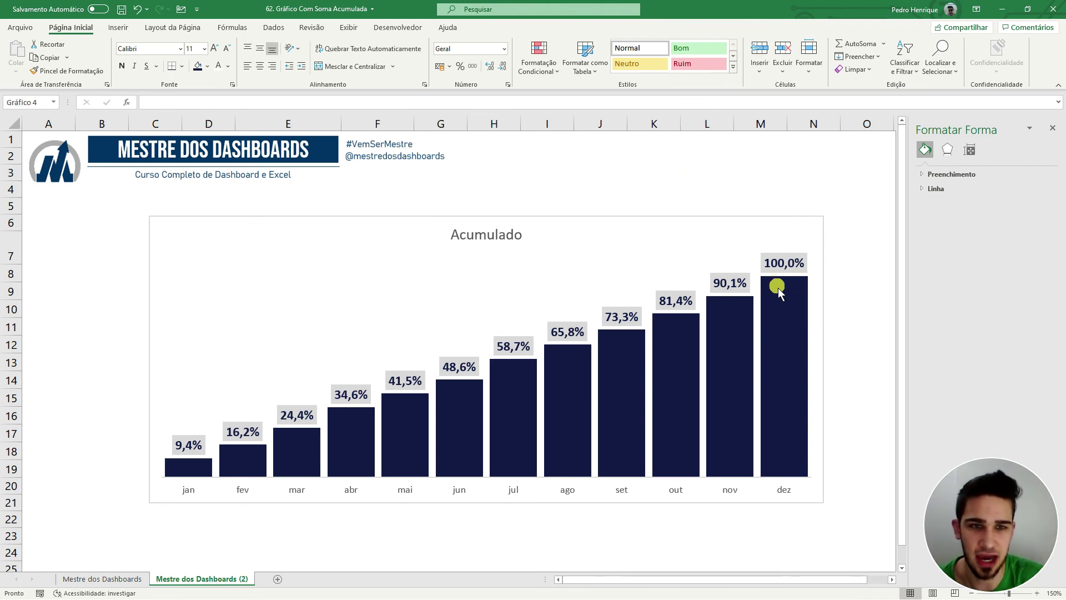
left_click(774, 288)
left_click(560, 31)
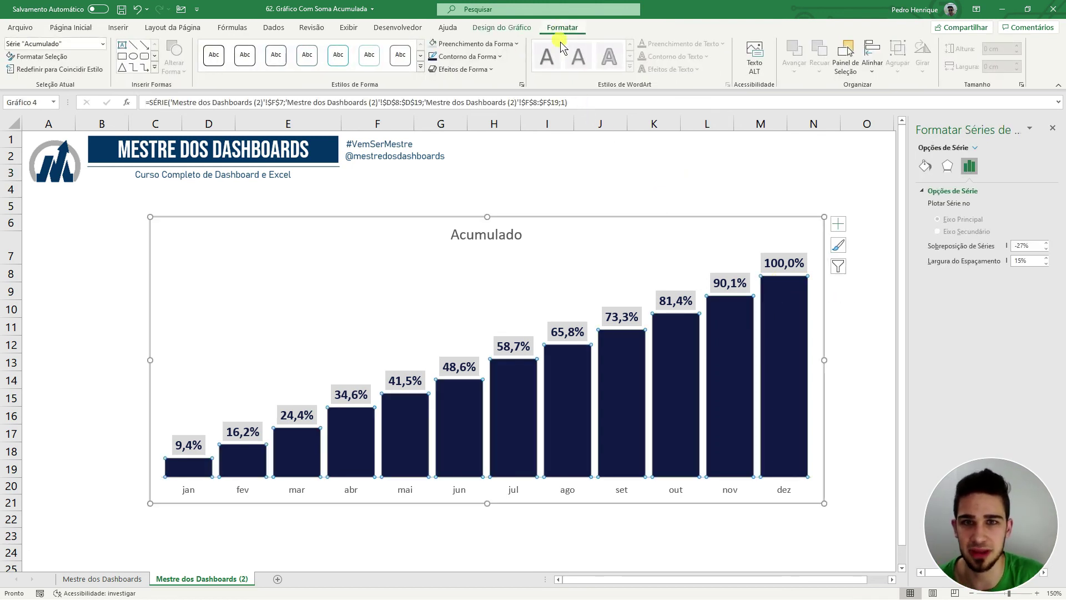
left_click(484, 70)
mouse_move(484, 95)
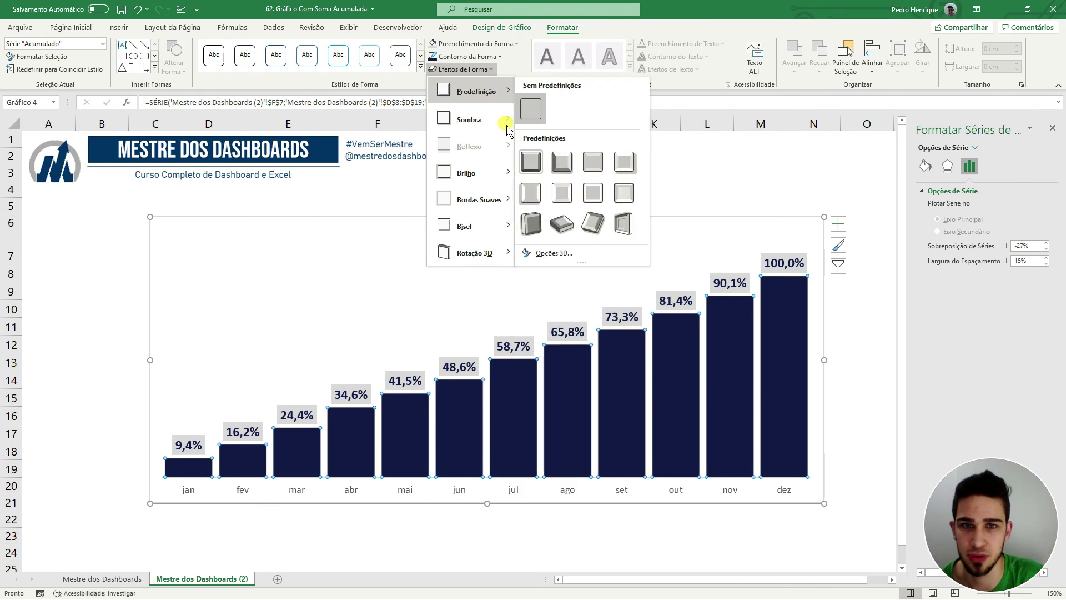
left_click(568, 168)
left_click(604, 189)
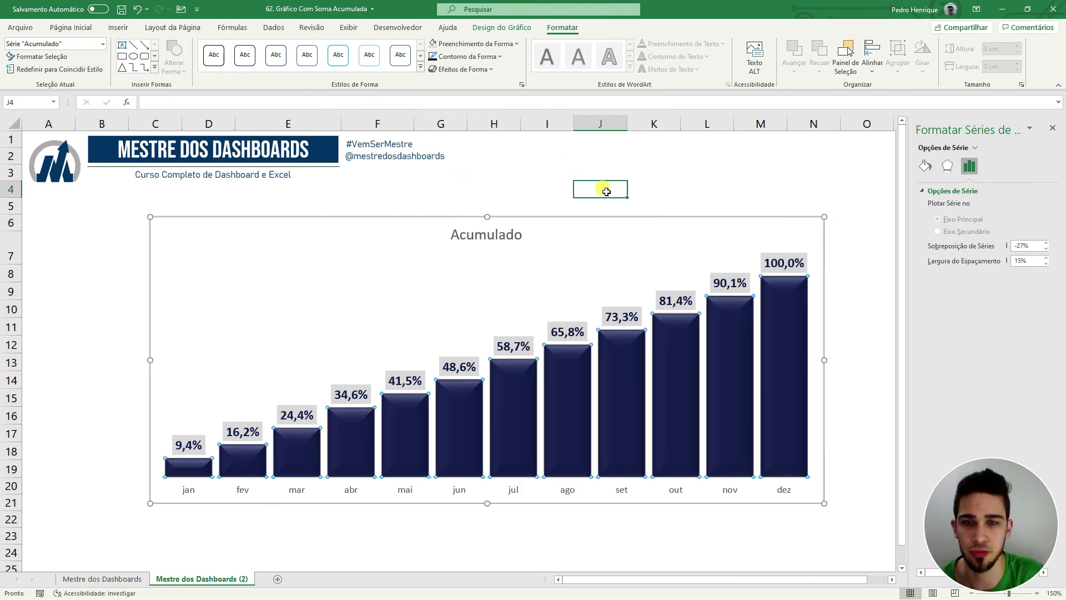
Set the chart area to no outline and close the formatting pane
left_click(349, 221)
left_click(562, 27)
left_click(467, 56)
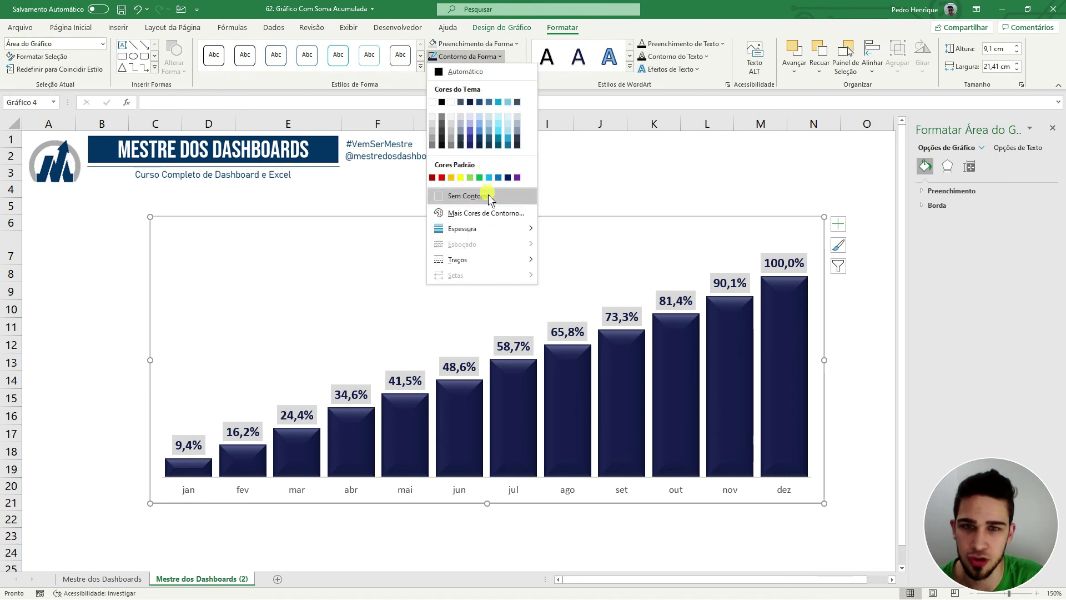
left_click(474, 196)
left_click(678, 196)
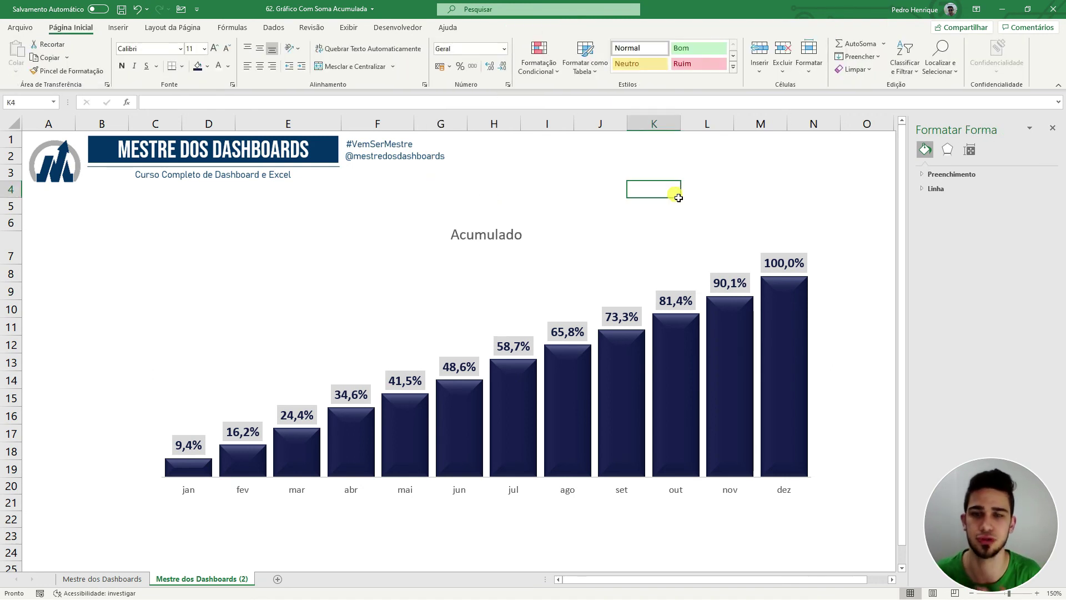
left_click(1053, 128)
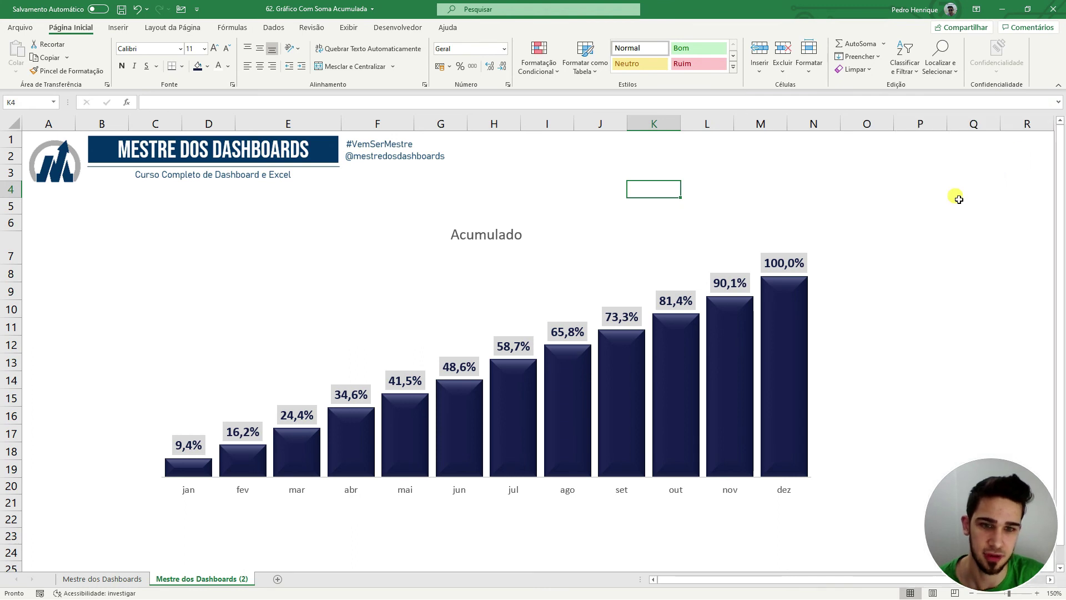
Increase the font size of the month labels on the horizontal axis by three steps
left_click(624, 492)
left_click(215, 50)
left_click(214, 50)
left_click(215, 50)
left_click(946, 293)
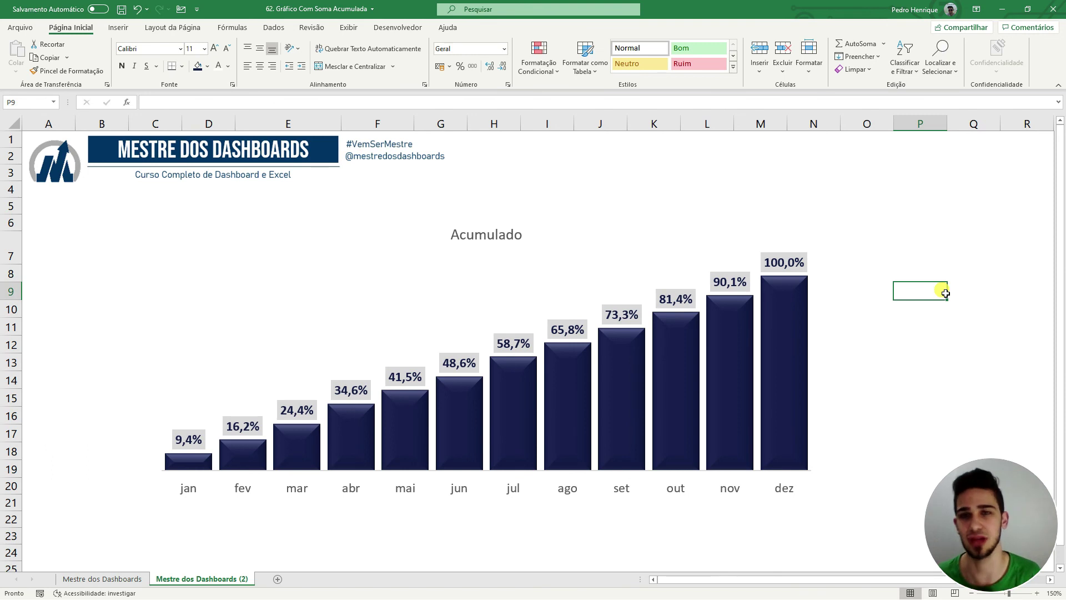